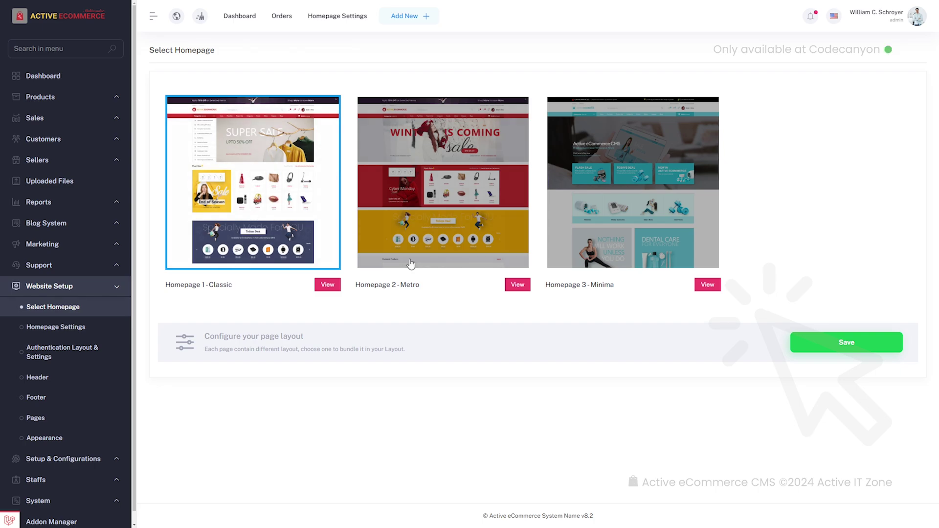
Save Homepage 1 - Classic as the homepage layout and open the homepage settings
{"action": "left_click", "coordinate": [828, 350]}
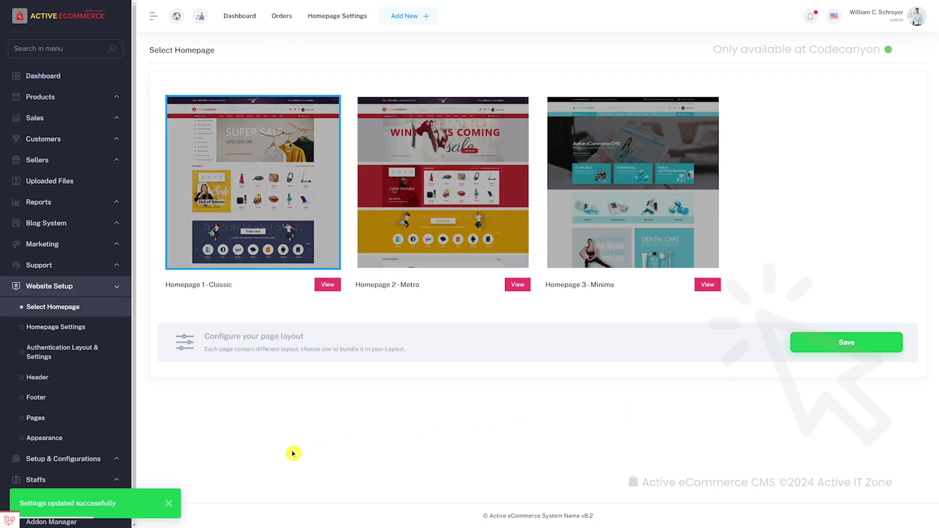
{"action": "left_click", "coordinate": [77, 331]}
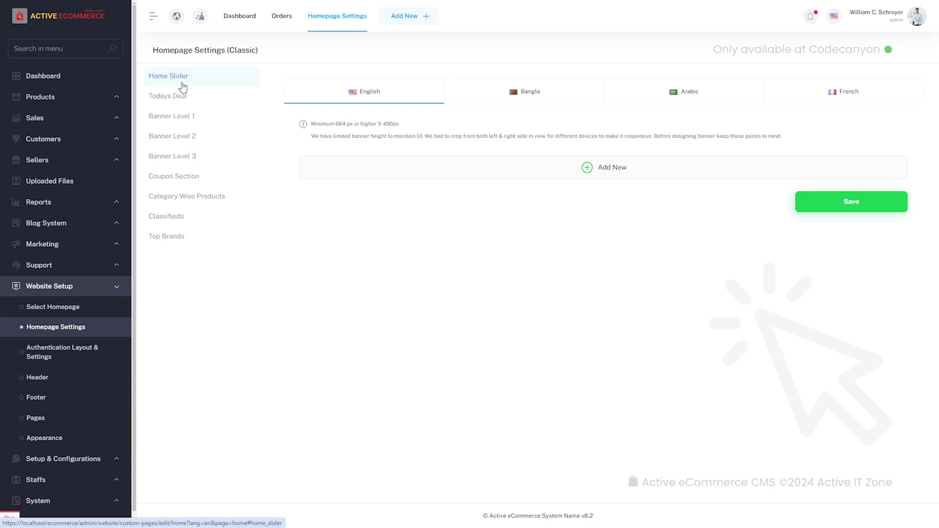
Add five empty image-and-link rows to the English Home Slider
{"action": "left_click", "coordinate": [489, 177]}
{"action": "left_click", "coordinate": [488, 220]}
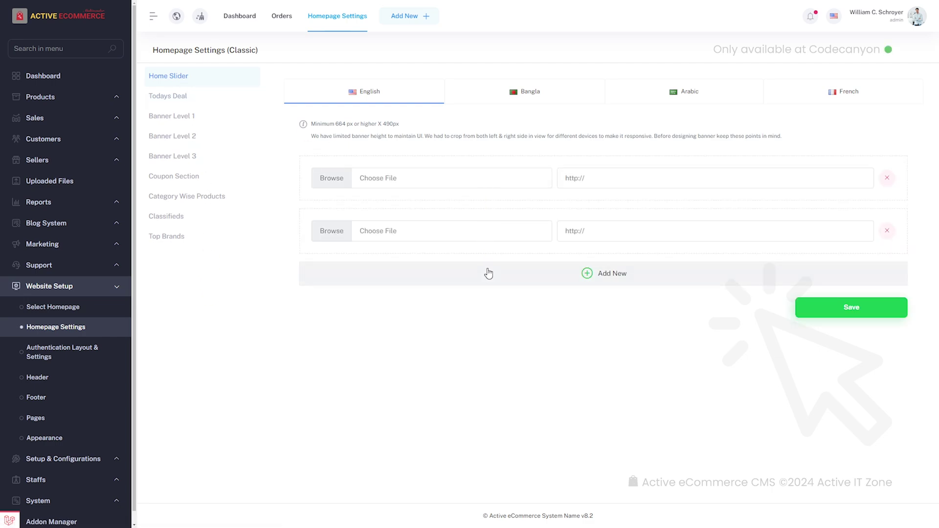
{"action": "left_click", "coordinate": [488, 274]}
{"action": "left_click", "coordinate": [490, 331]}
{"action": "left_click", "coordinate": [495, 390]}
{"action": "left_click", "coordinate": [334, 184]}
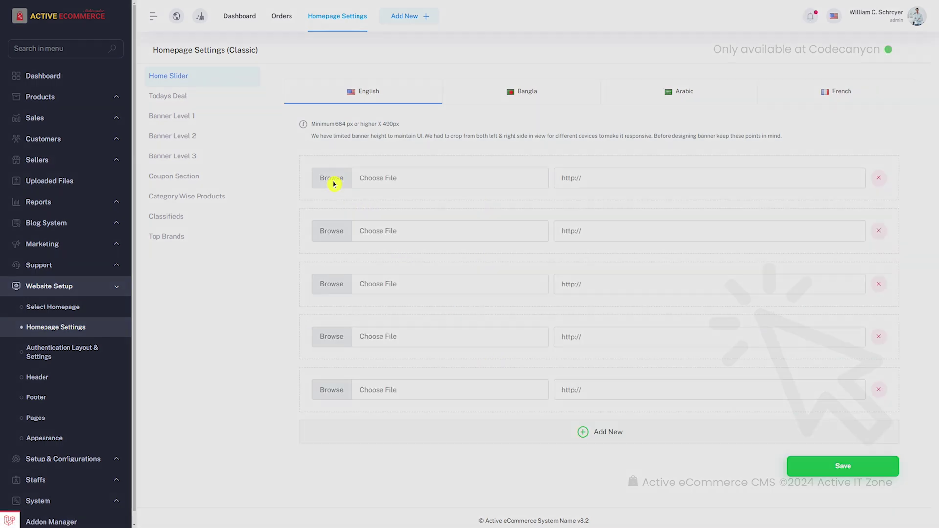
{"action": "left_click", "coordinate": [760, 484]}
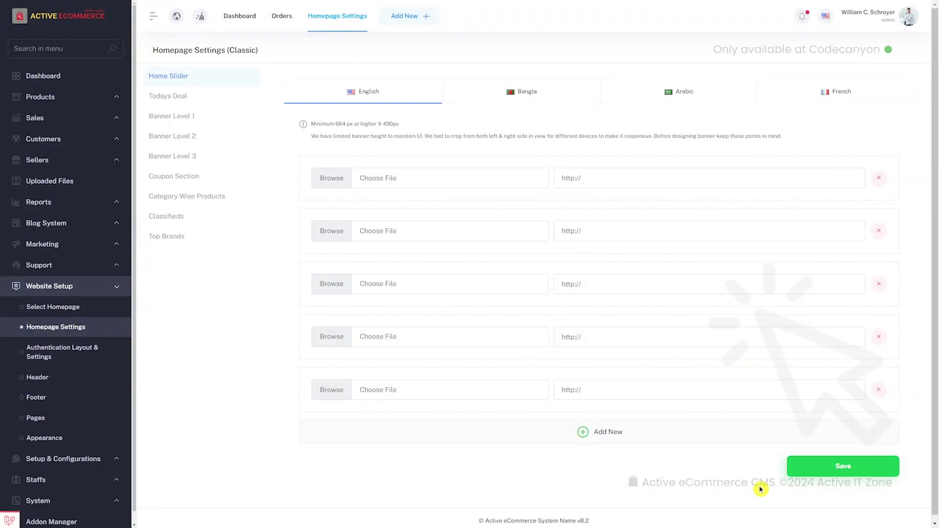
{"action": "left_click", "coordinate": [679, 200]}
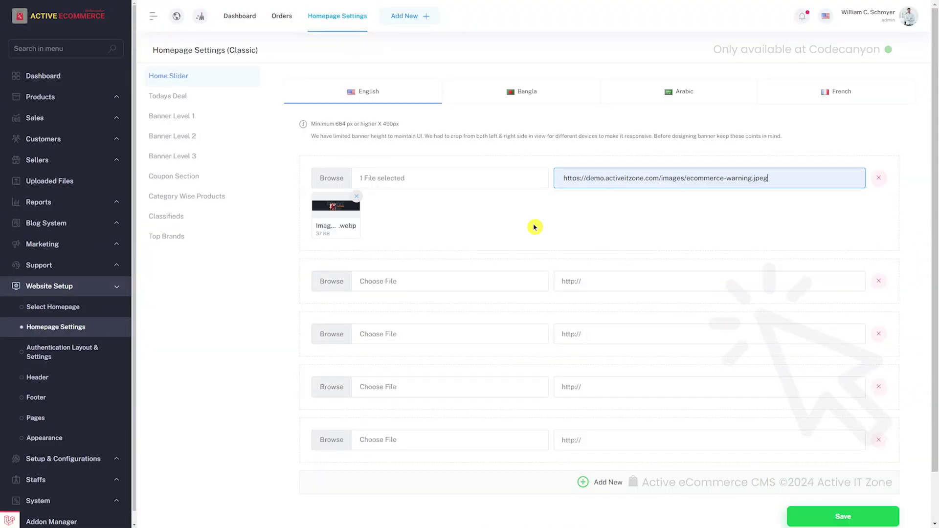
{"action": "left_click", "coordinate": [345, 282]}
{"action": "left_click", "coordinate": [760, 482]}
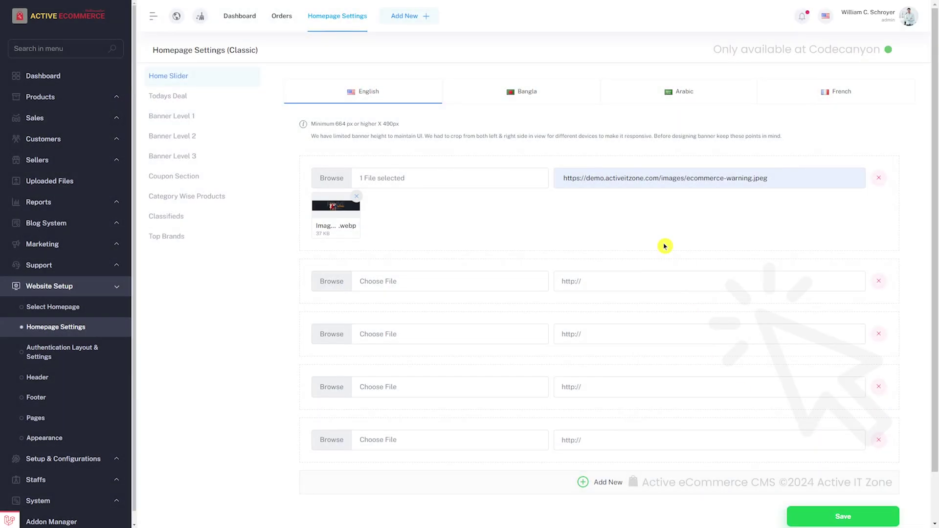
{"action": "left_click", "coordinate": [639, 281]}
{"action": "left_click", "coordinate": [679, 303]}
{"action": "left_click", "coordinate": [326, 384]}
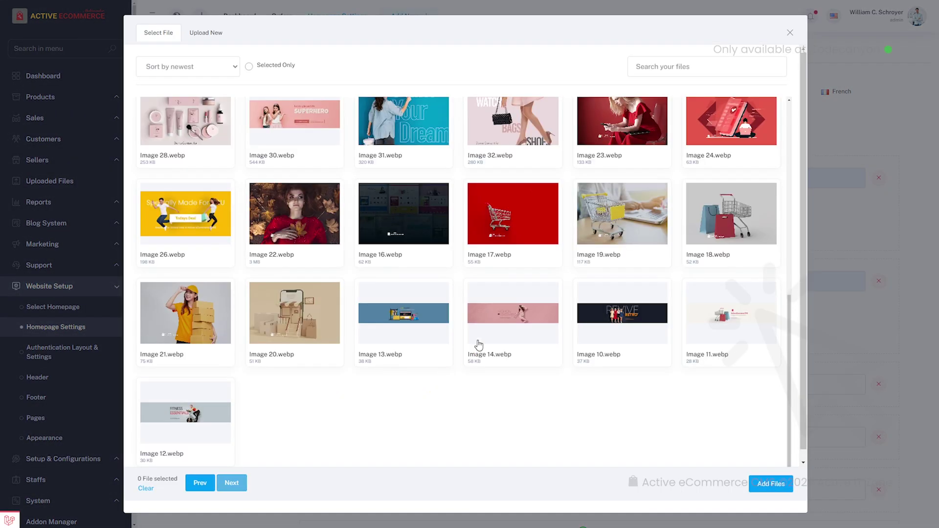
{"action": "left_click", "coordinate": [769, 483]}
{"action": "left_click", "coordinate": [698, 379]}
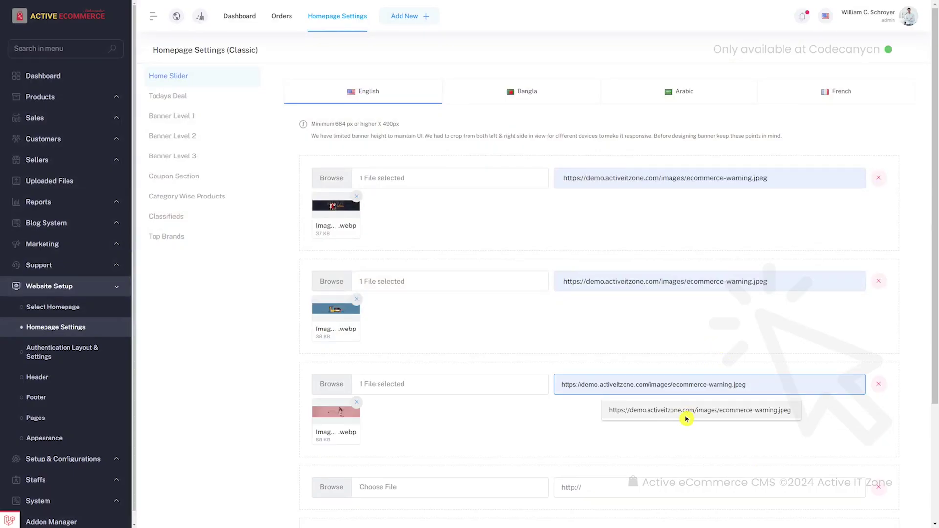
{"action": "left_click", "coordinate": [686, 416]}
{"action": "scroll", "coordinate": [291, 331], "scroll_direction": "down", "scroll_amount": 3}
{"action": "left_click", "coordinate": [323, 342]}
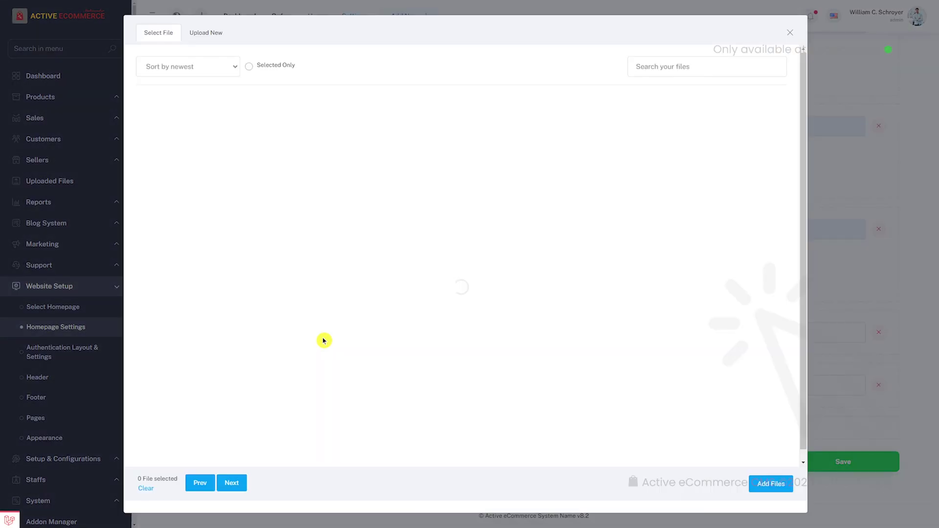
{"action": "left_click", "coordinate": [203, 420]}
{"action": "left_click", "coordinate": [769, 483]}
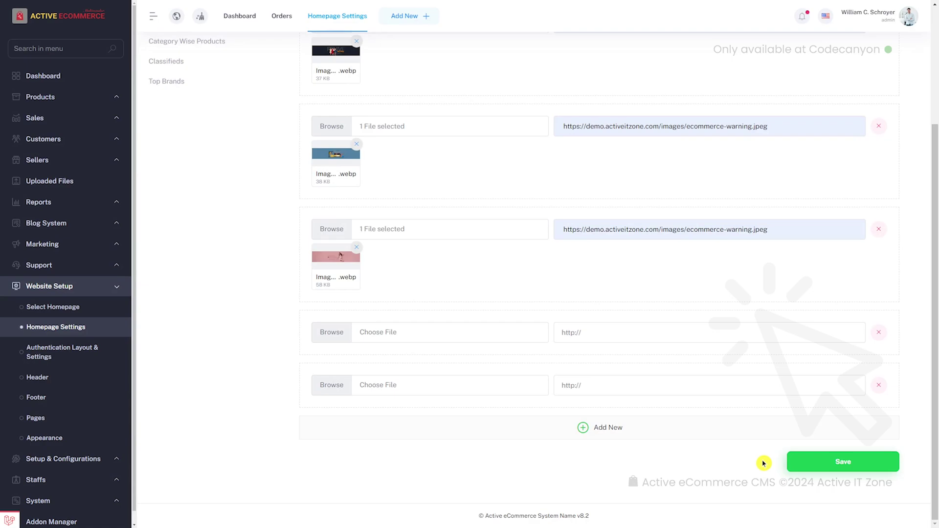
{"action": "left_click", "coordinate": [671, 334]}
{"action": "left_click", "coordinate": [667, 359]}
{"action": "left_click", "coordinate": [332, 437]}
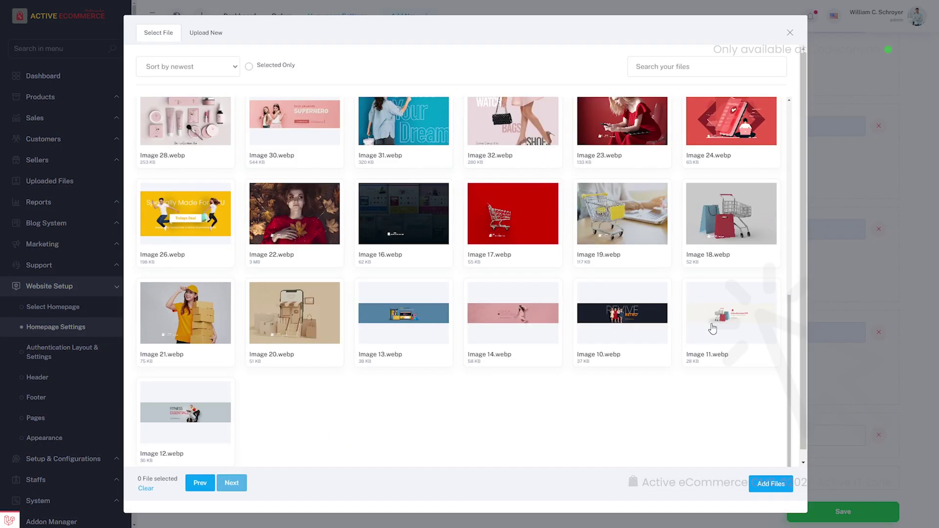
{"action": "left_click", "coordinate": [764, 484]}
{"action": "left_click", "coordinate": [729, 438]}
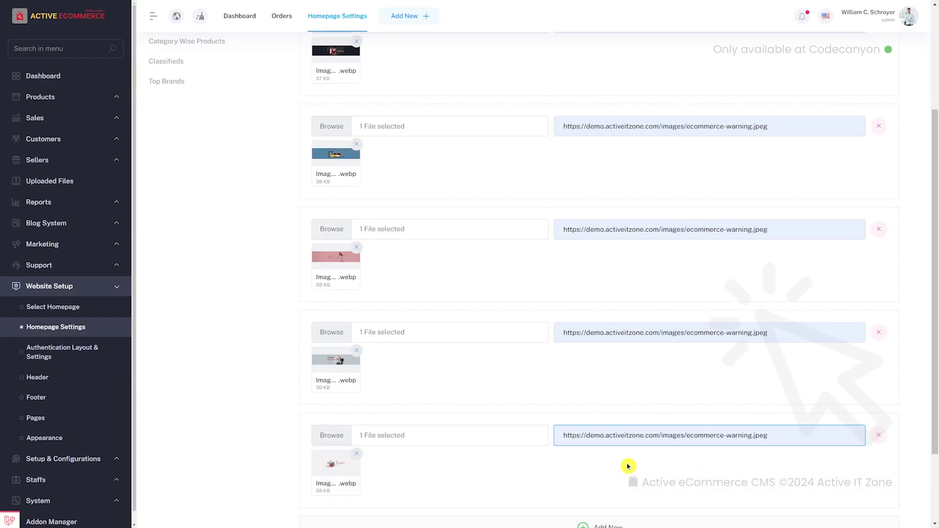
{"action": "scroll", "coordinate": [629, 466], "scroll_direction": "down", "scroll_amount": 2}
{"action": "left_click", "coordinate": [816, 463]}
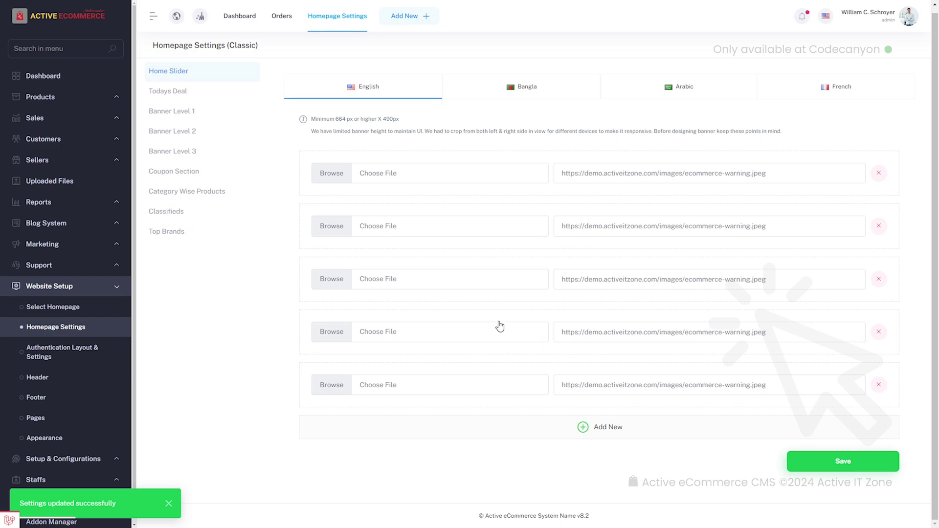
Set the Todays Deal large banner to Image 25.webp and the small banner to Image 26.webp
{"action": "left_click", "coordinate": [187, 96]}
{"action": "left_click", "coordinate": [323, 148]}
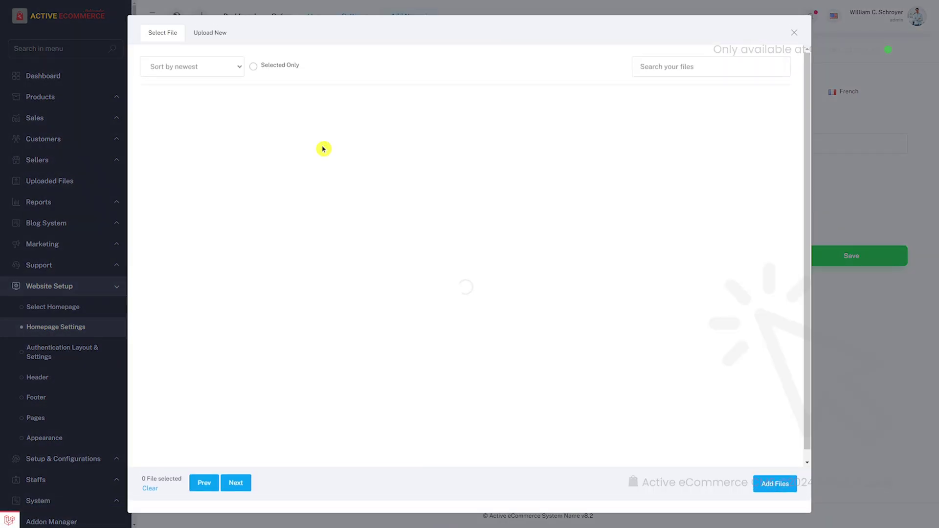
{"action": "left_click", "coordinate": [307, 156]}
{"action": "left_click", "coordinate": [789, 490]}
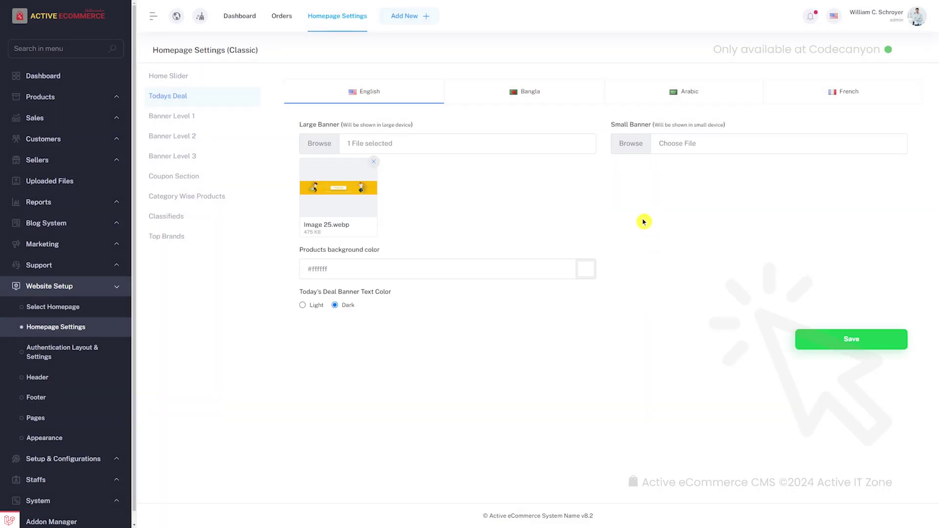
{"action": "left_click", "coordinate": [630, 152]}
{"action": "left_click", "coordinate": [202, 437]}
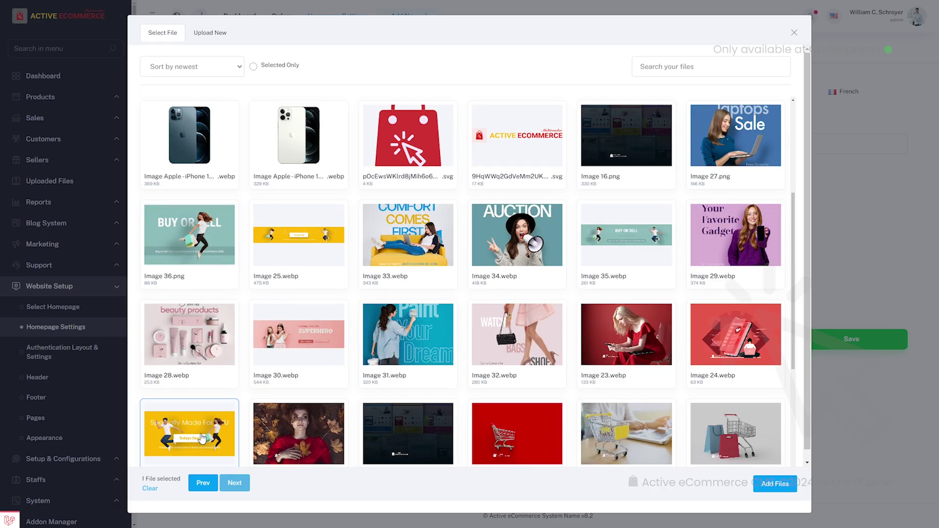
{"action": "left_click", "coordinate": [775, 484]}
Set the Todays Deal products background color to #ffb900, sampled from the small banner, and save the section
{"action": "left_click", "coordinate": [582, 273]}
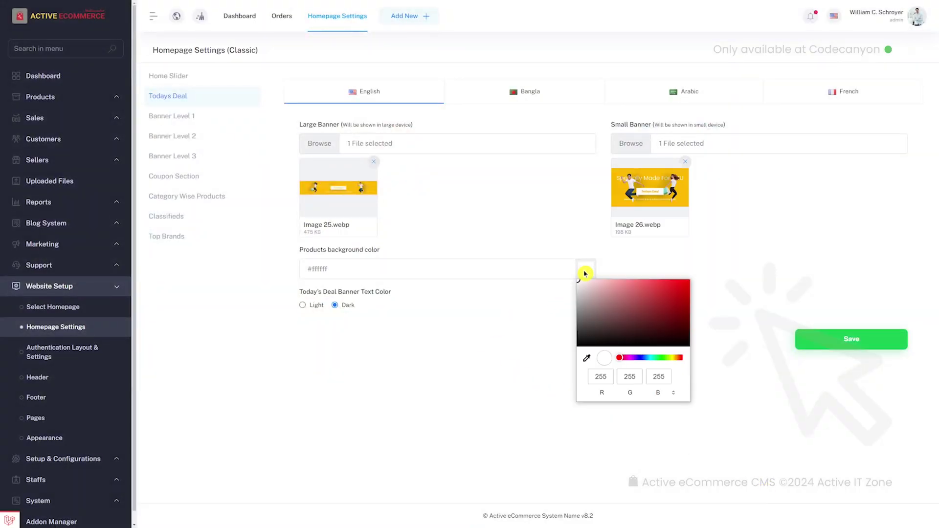
{"action": "left_click", "coordinate": [626, 200]}
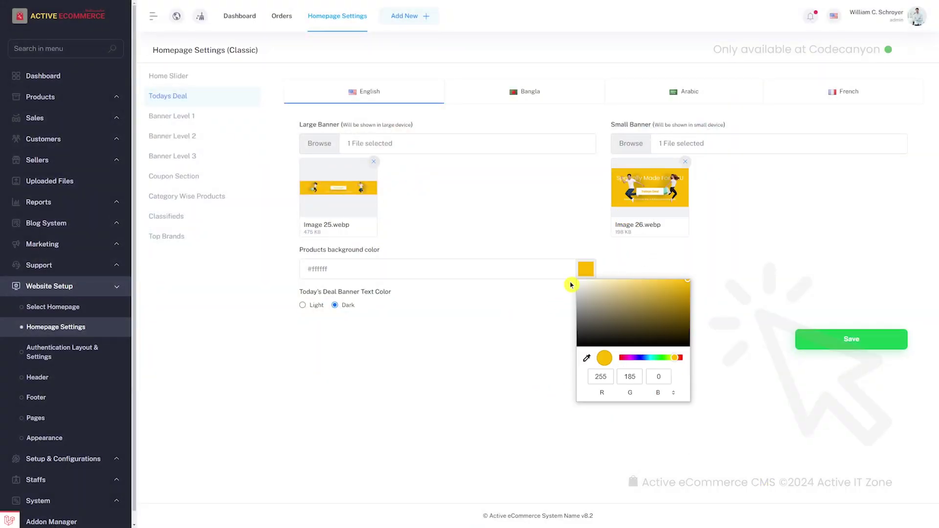
{"action": "left_click", "coordinate": [349, 277]}
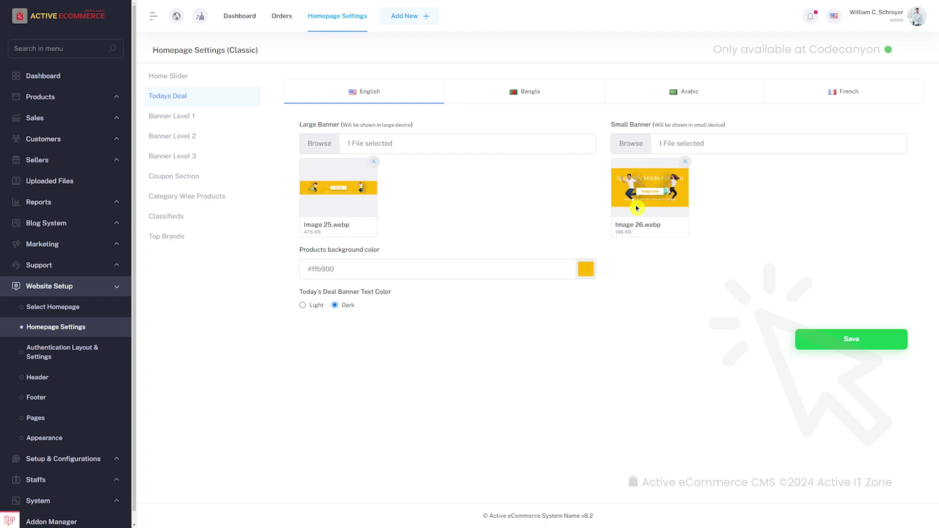
{"action": "left_click", "coordinate": [829, 348]}
Add three empty image-and-link rows to Banner Level 1
{"action": "left_click", "coordinate": [205, 123]}
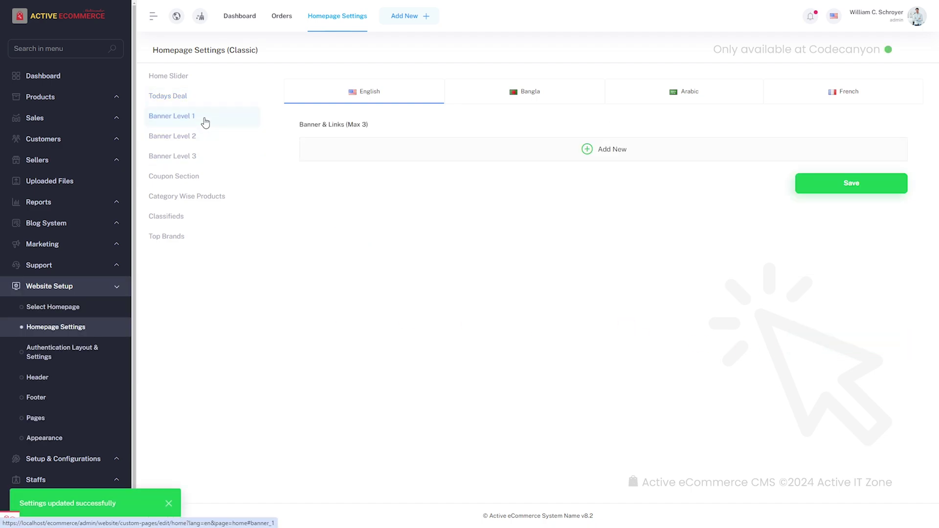
{"action": "left_click", "coordinate": [457, 157]}
{"action": "left_click", "coordinate": [468, 211]}
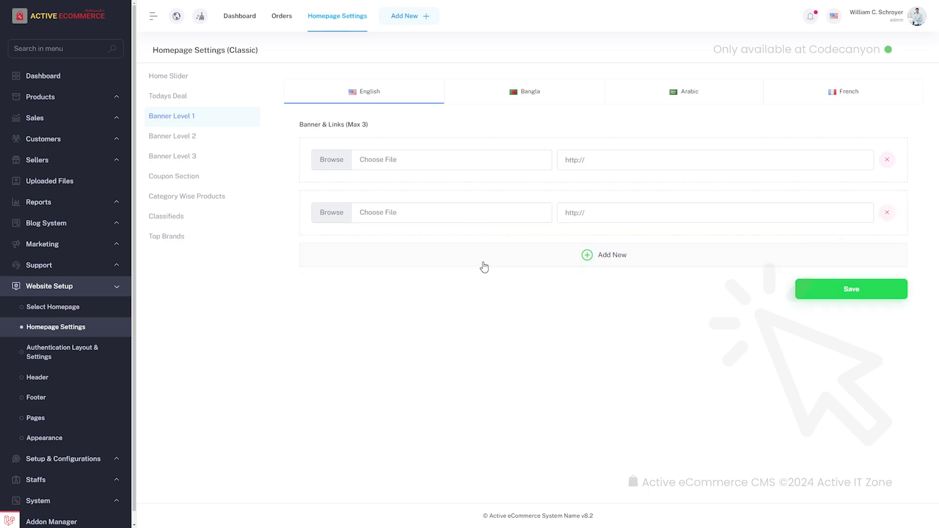
{"action": "left_click", "coordinate": [484, 264]}
{"action": "left_click", "coordinate": [331, 160]}
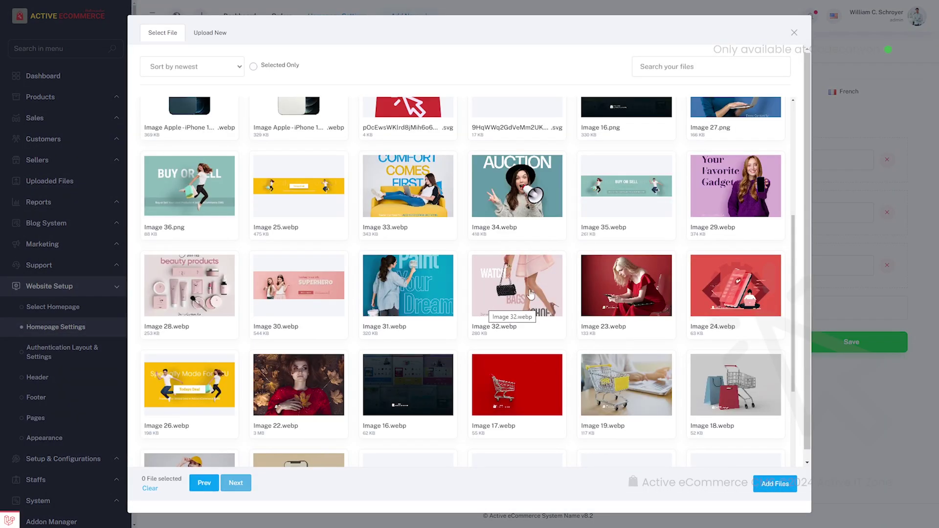
{"action": "scroll", "coordinate": [702, 173], "scroll_direction": "up", "scroll_amount": 2}
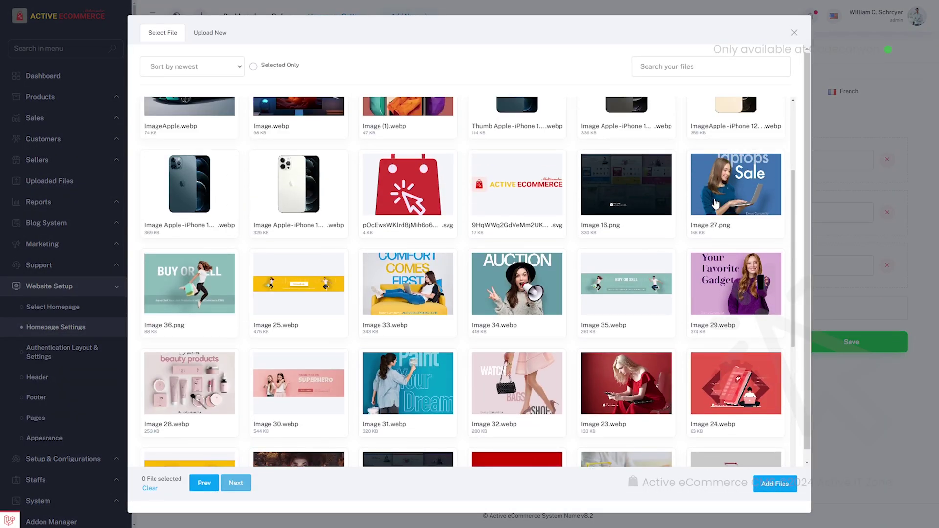
{"action": "left_click", "coordinate": [717, 204]}
{"action": "left_click", "coordinate": [763, 484]}
{"action": "left_click", "coordinate": [626, 160]}
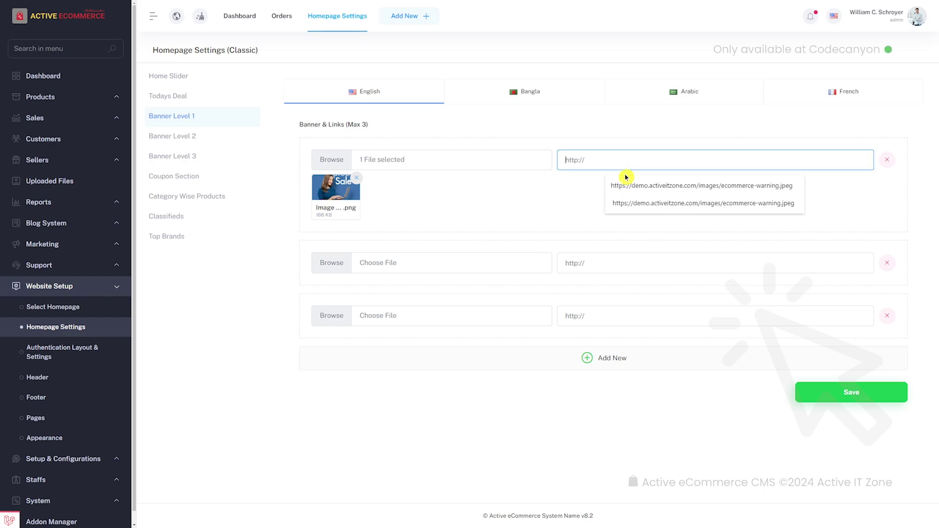
{"action": "left_click", "coordinate": [601, 203]}
{"action": "left_click", "coordinate": [331, 263]}
{"action": "left_click", "coordinate": [230, 360]}
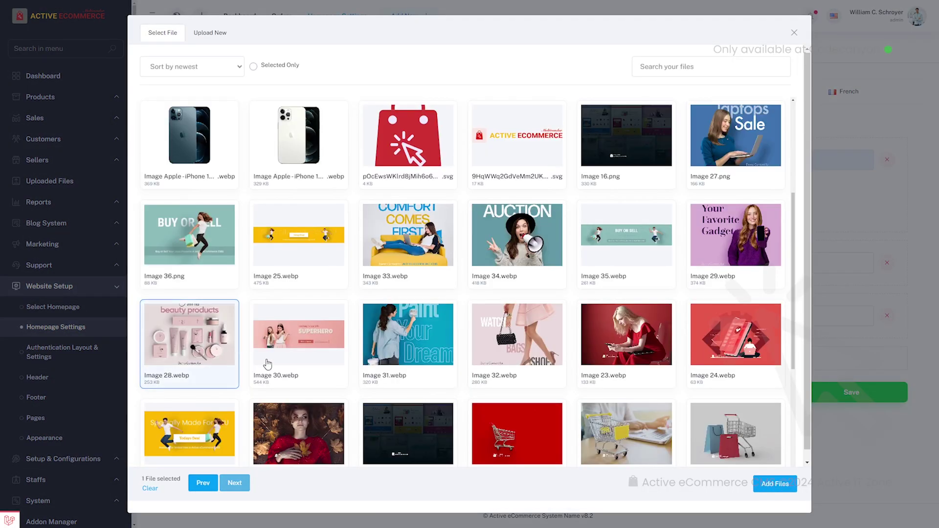
{"action": "left_click", "coordinate": [768, 484]}
{"action": "left_click", "coordinate": [633, 263]}
{"action": "left_click", "coordinate": [650, 304]}
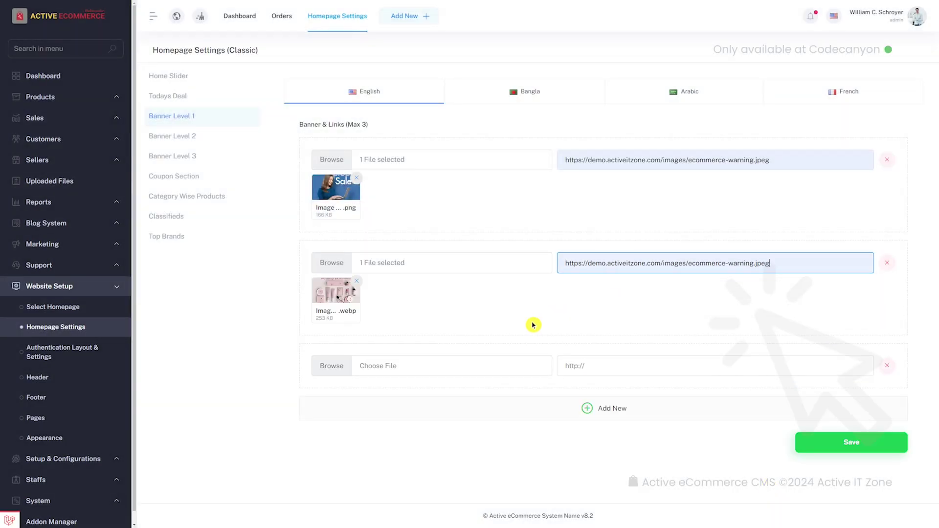
{"action": "left_click", "coordinate": [332, 366]}
{"action": "left_click", "coordinate": [775, 484]}
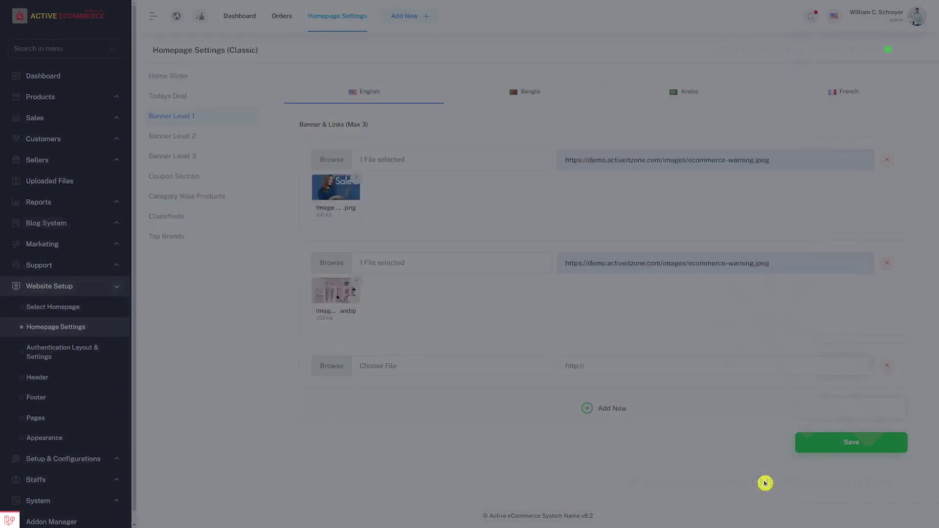
{"action": "left_click", "coordinate": [656, 366]}
{"action": "left_click", "coordinate": [668, 409]}
{"action": "left_click", "coordinate": [817, 492]}
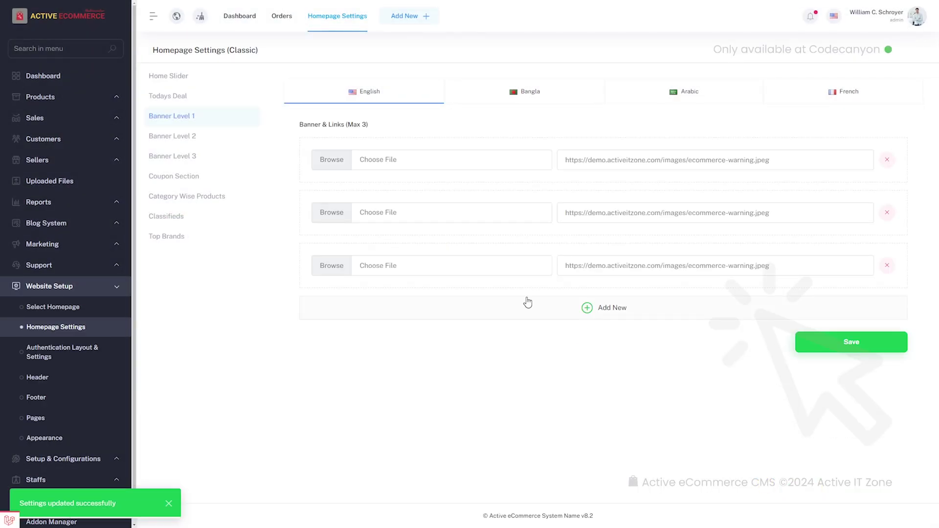
{"action": "left_click", "coordinate": [194, 138]}
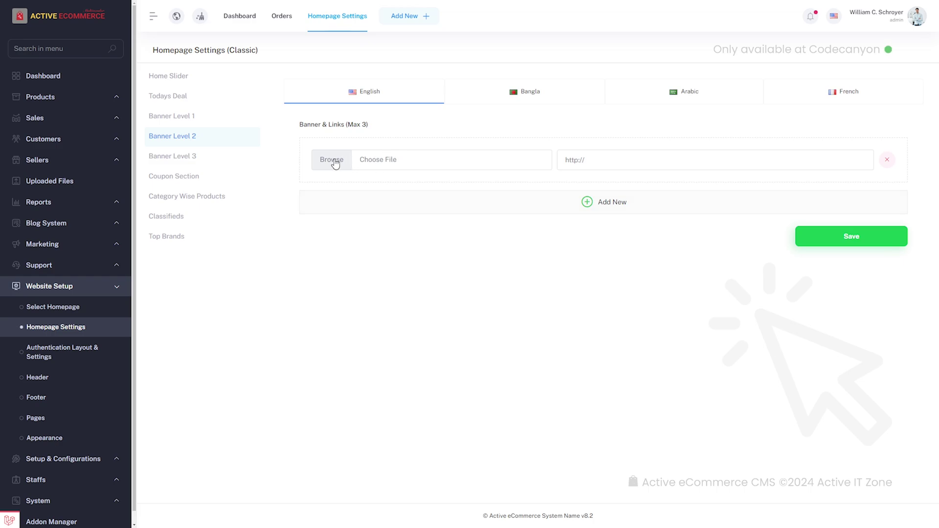
{"action": "left_click", "coordinate": [335, 163]}
{"action": "scroll", "coordinate": [320, 344], "scroll_direction": "down", "scroll_amount": 1}
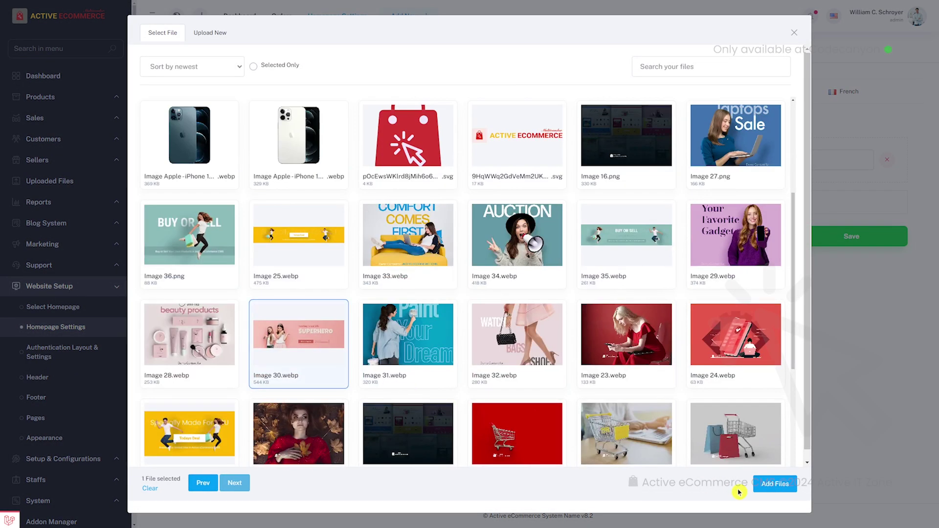
{"action": "left_click", "coordinate": [768, 484]}
{"action": "left_click", "coordinate": [626, 186]}
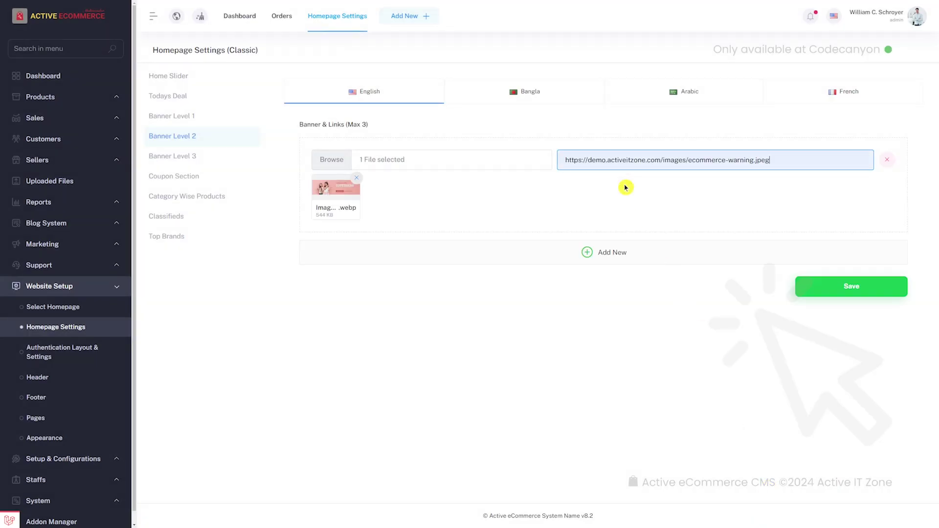
{"action": "left_click", "coordinate": [835, 292]}
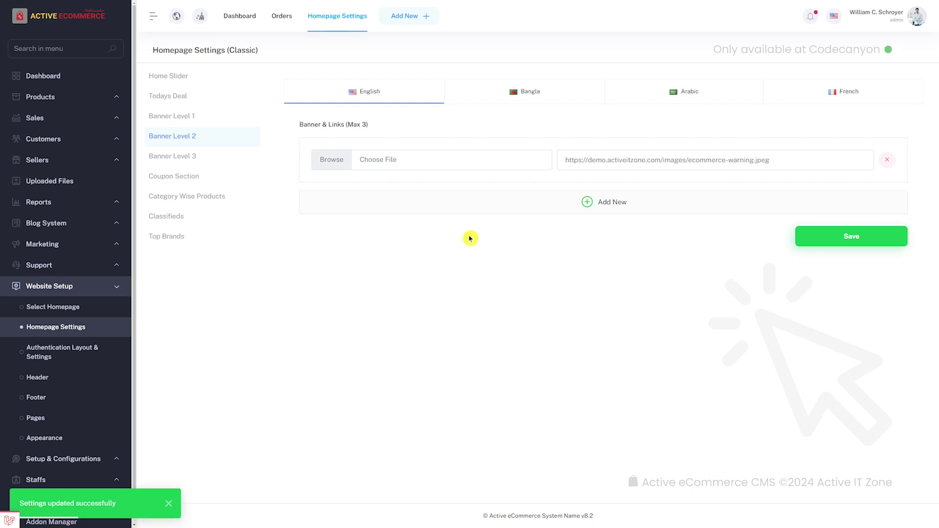
Add three empty image-and-link rows to Banner Level 3
{"action": "left_click", "coordinate": [189, 157]}
{"action": "left_click", "coordinate": [383, 149]}
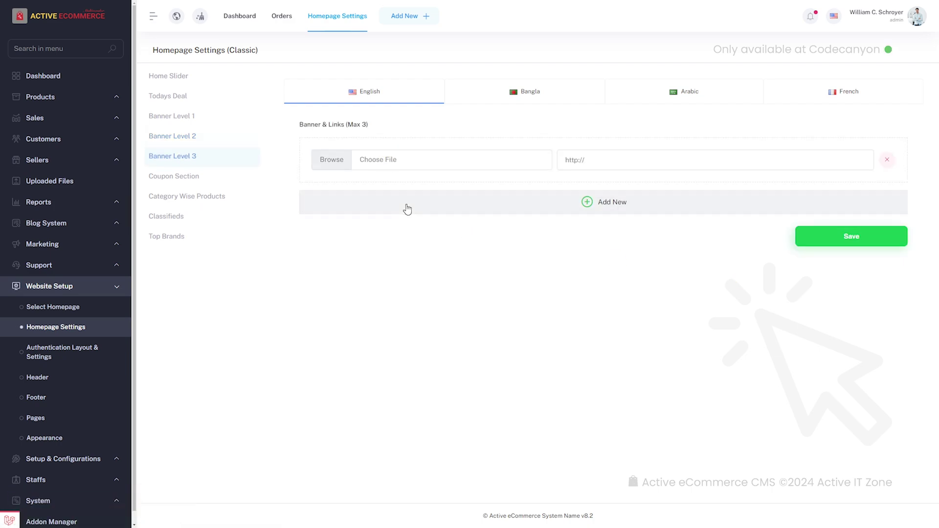
{"action": "left_click", "coordinate": [405, 205]}
{"action": "left_click", "coordinate": [412, 259]}
{"action": "left_click", "coordinate": [332, 162]}
{"action": "scroll", "coordinate": [464, 391], "scroll_direction": "down", "scroll_amount": 3}
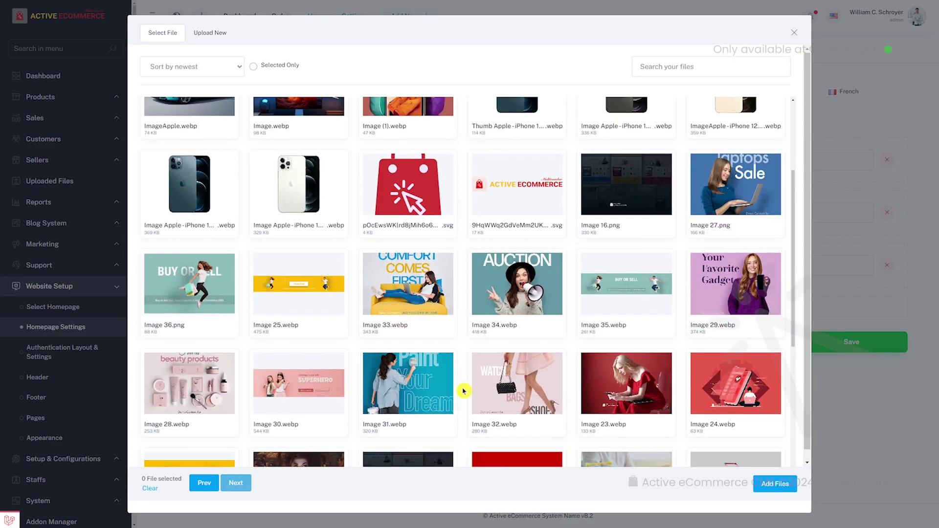
{"action": "left_click", "coordinate": [775, 484]}
{"action": "left_click", "coordinate": [595, 163]}
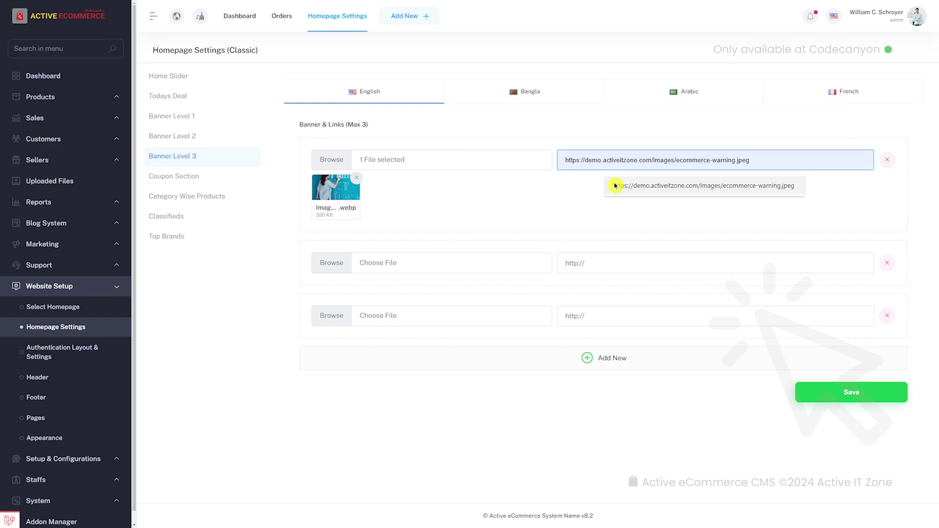
{"action": "left_click", "coordinate": [704, 187]}
{"action": "left_click", "coordinate": [343, 267]}
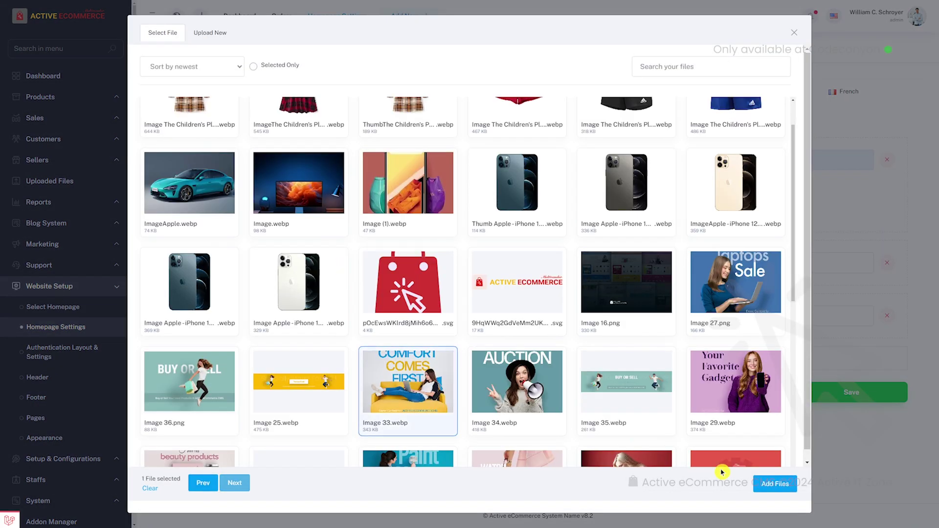
{"action": "left_click", "coordinate": [775, 484]}
{"action": "left_click", "coordinate": [633, 267]}
{"action": "left_click", "coordinate": [639, 292]}
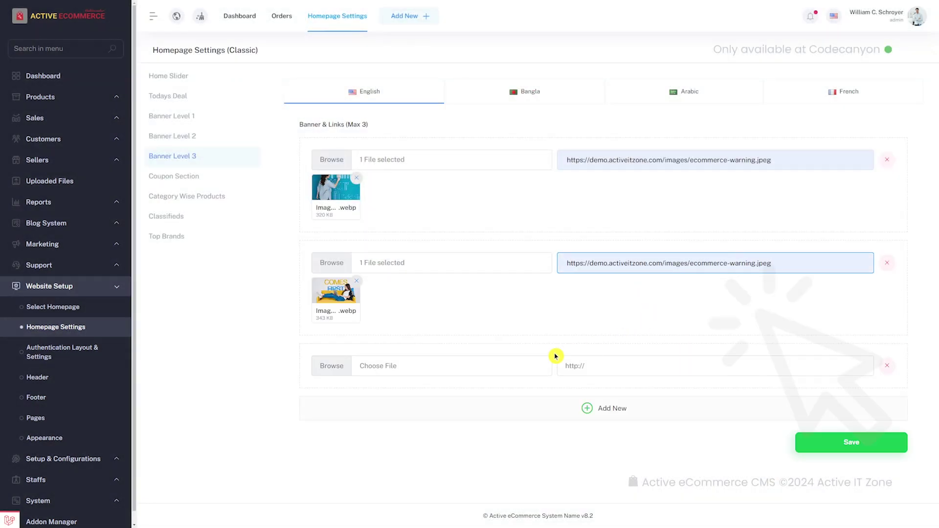
{"action": "left_click", "coordinate": [333, 366]}
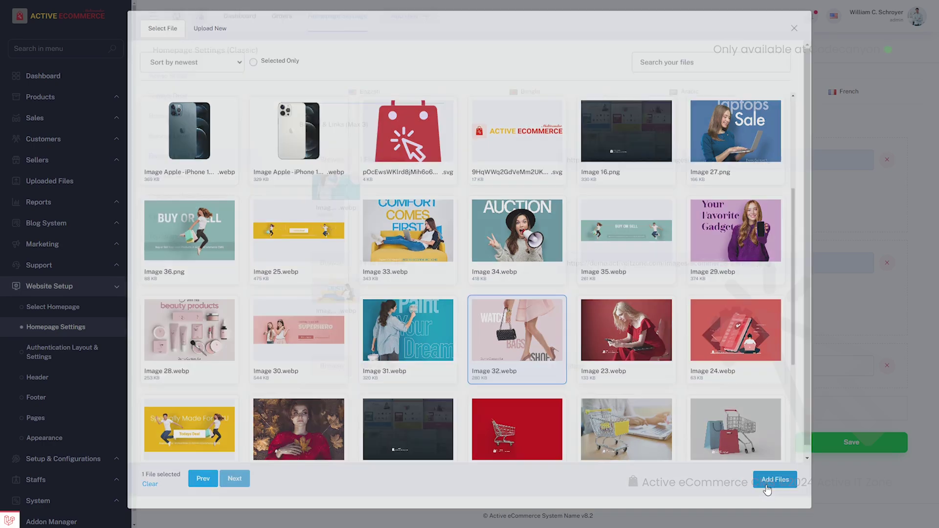
{"action": "left_click", "coordinate": [775, 484]}
{"action": "left_click", "coordinate": [654, 367]}
{"action": "left_click", "coordinate": [657, 393]}
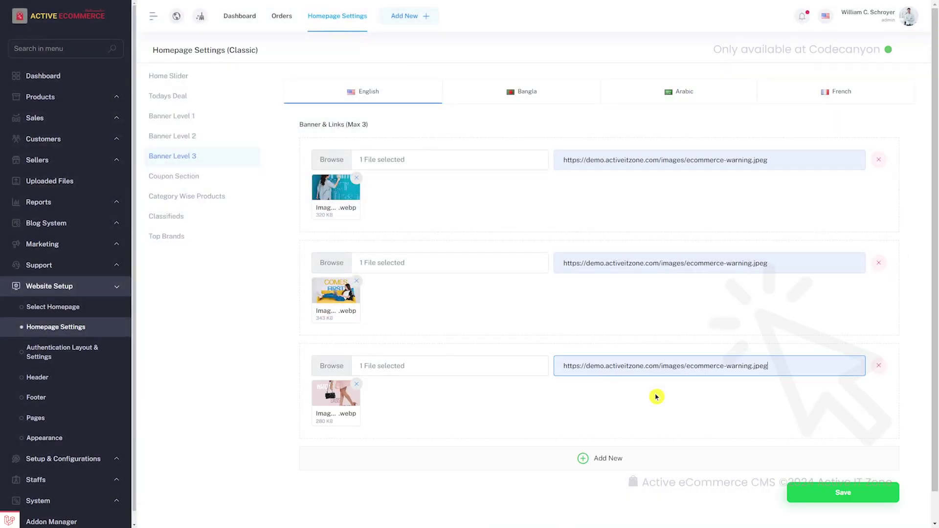
{"action": "left_click", "coordinate": [819, 493]}
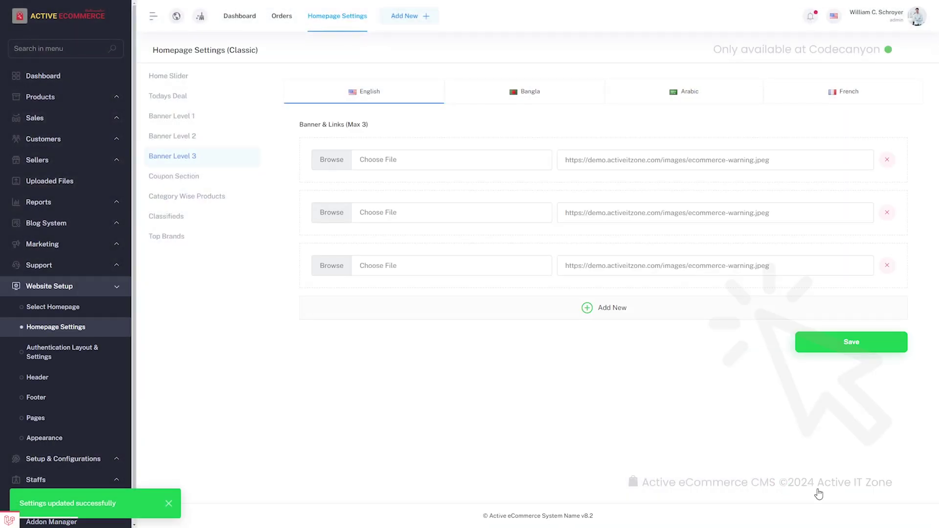
Set the Coupon Section's background color to #6a6868 and its title to "Save Upto 50% with our Coupons"
{"action": "left_click", "coordinate": [184, 176]}
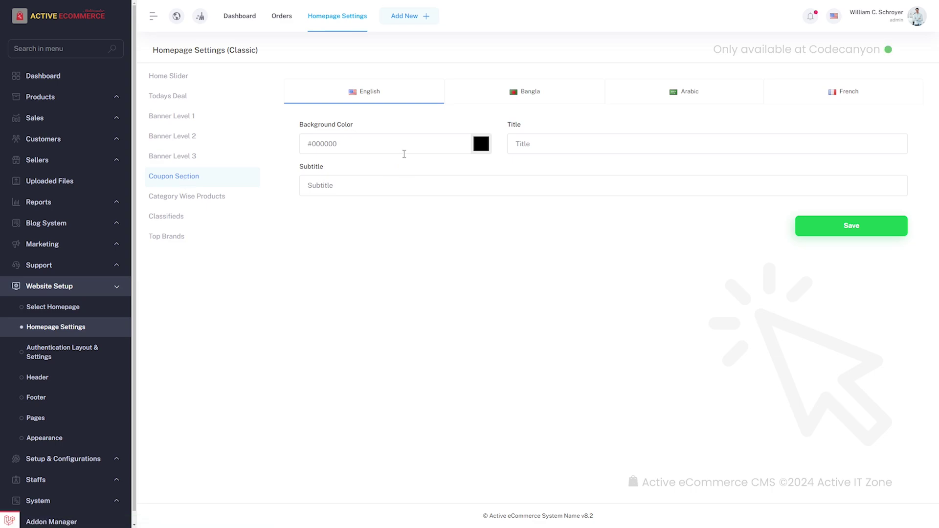
{"action": "left_click", "coordinate": [482, 147]}
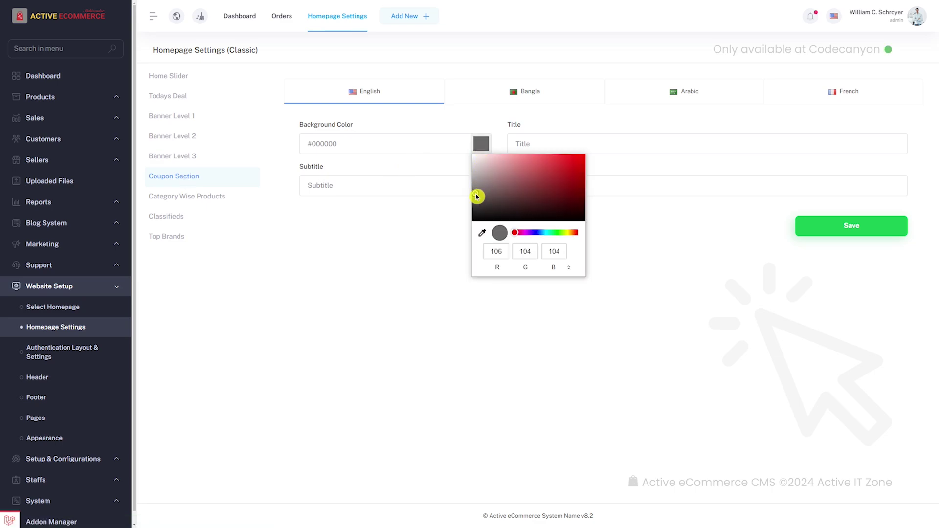
{"action": "left_click", "coordinate": [454, 219]}
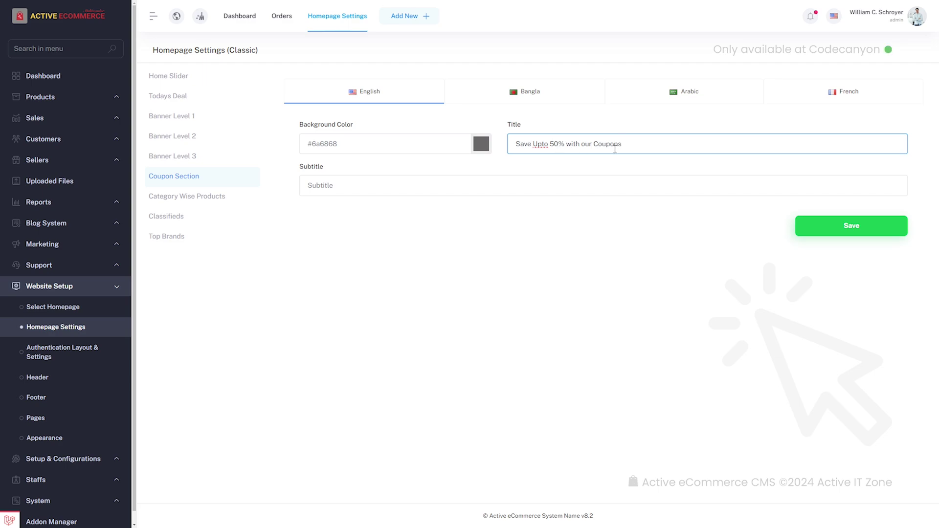
Set the coupon subtitle to "Get huge discount in products or save money by using coupons while checkout" and save the section
{"action": "left_click", "coordinate": [328, 186]}
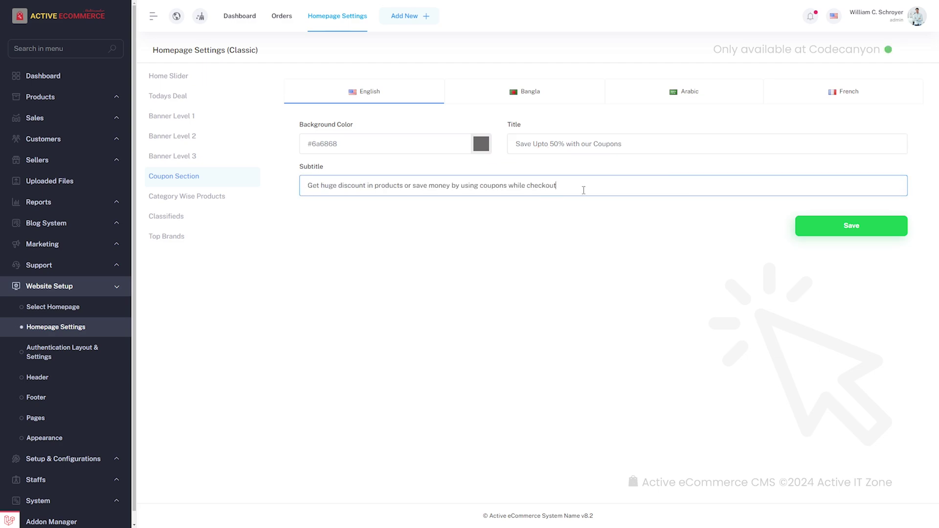
{"action": "left_click", "coordinate": [826, 231]}
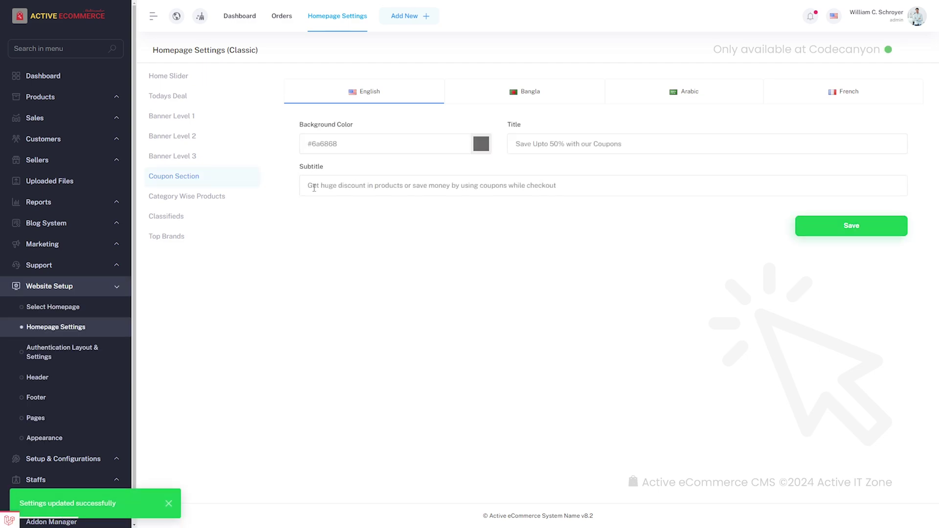
Add four category rows to the Category Wise Products section
{"action": "left_click", "coordinate": [215, 202]}
{"action": "left_click", "coordinate": [458, 152]}
{"action": "left_click", "coordinate": [455, 206]}
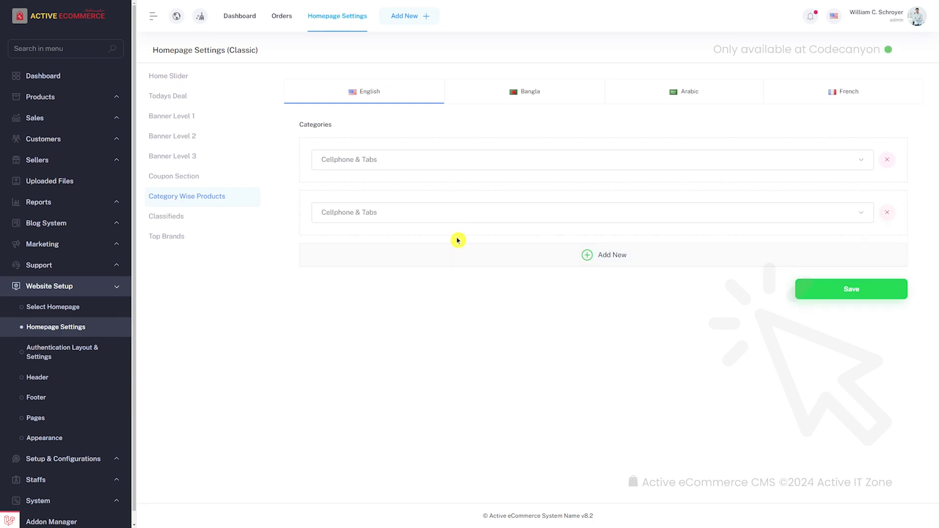
{"action": "left_click", "coordinate": [452, 257]}
{"action": "left_click", "coordinate": [449, 305]}
Set the four categories to Cellphone & Tabs, Computer Accessories, Automobile Motorcycle and Men Clothing & Fashion, and save them
{"action": "left_click", "coordinate": [400, 160]}
{"action": "left_click", "coordinate": [365, 210]}
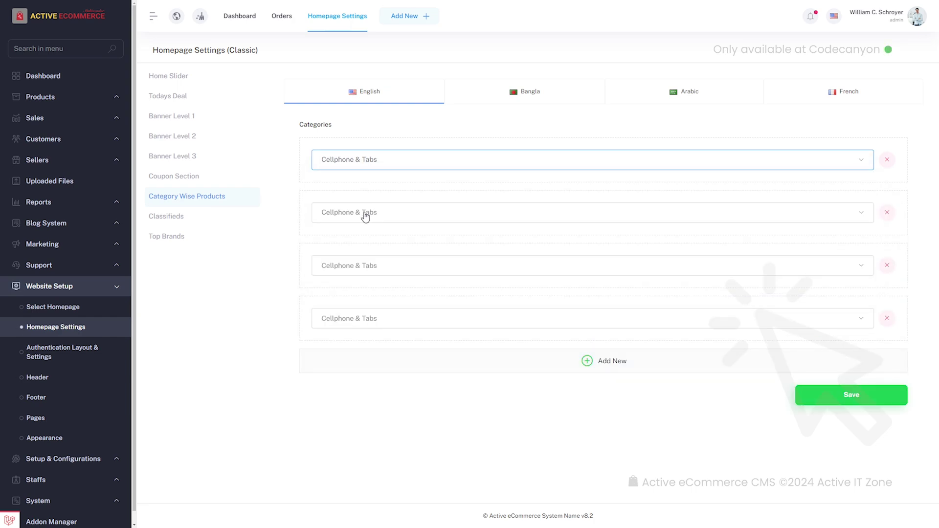
{"action": "left_click", "coordinate": [365, 212]}
{"action": "left_click", "coordinate": [358, 280]}
{"action": "left_click", "coordinate": [358, 265]}
{"action": "left_click", "coordinate": [361, 350]}
{"action": "left_click", "coordinate": [361, 319]}
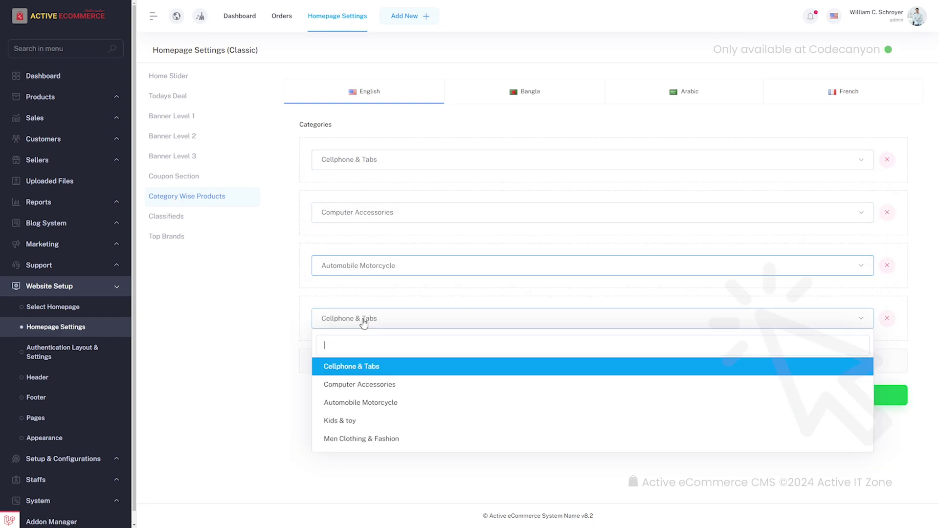
{"action": "left_click", "coordinate": [360, 435]}
{"action": "left_click", "coordinate": [842, 401]}
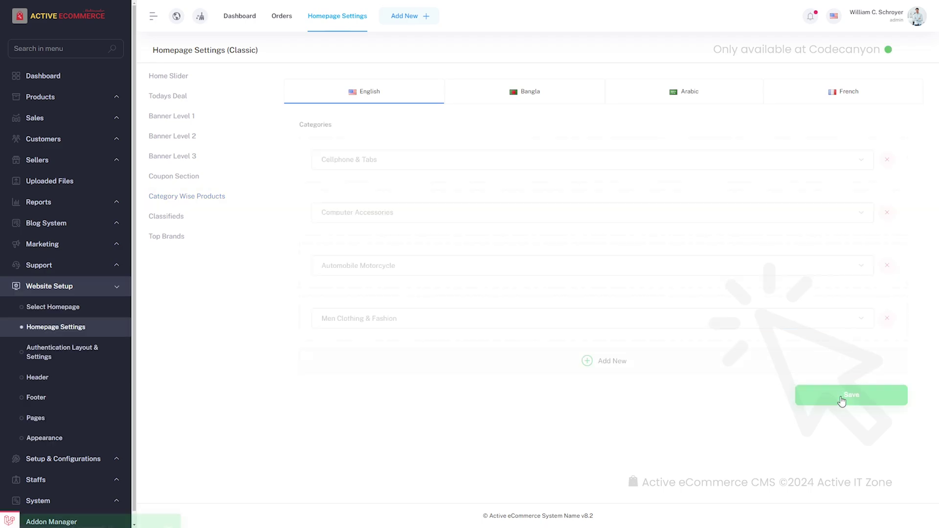
Set the Classifieds large banner to Image 35.webp and the small banner to Image 36.png, and save the section
{"action": "left_click", "coordinate": [180, 220]}
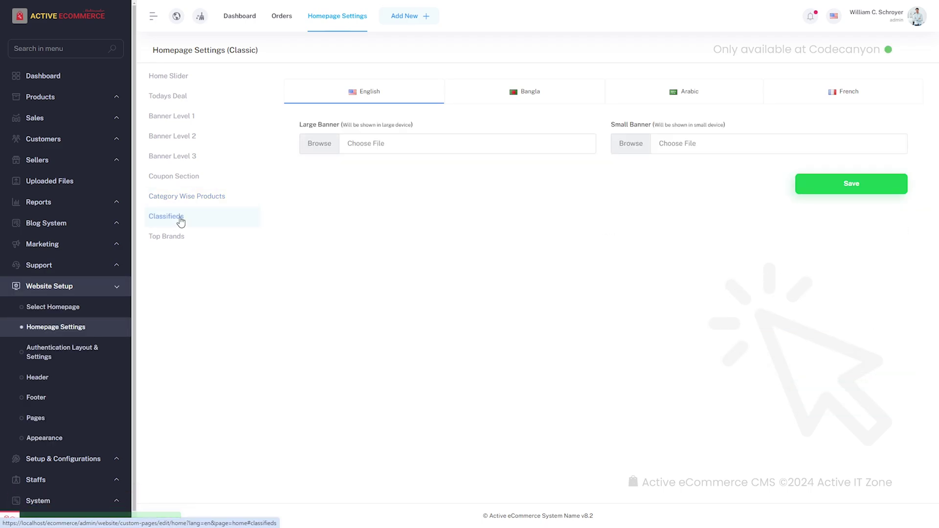
{"action": "left_click", "coordinate": [323, 148]}
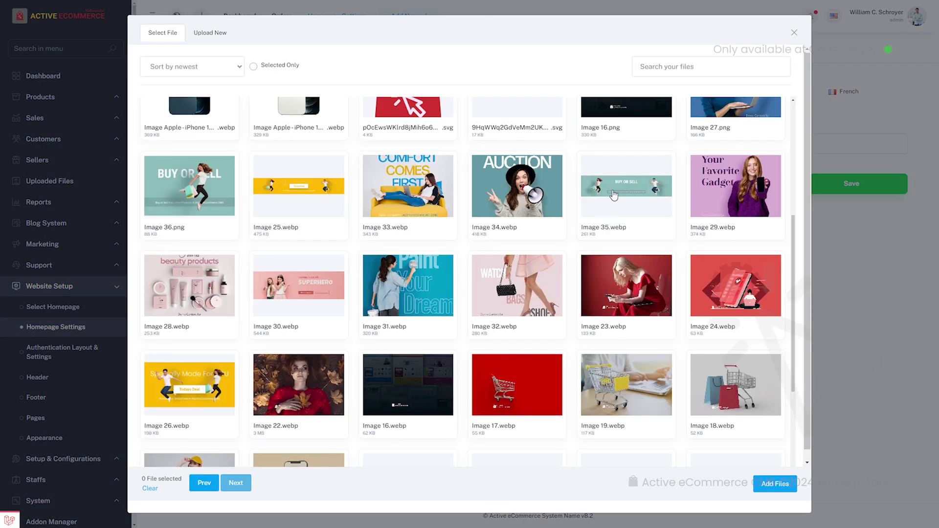
{"action": "left_click", "coordinate": [771, 494]}
{"action": "left_click", "coordinate": [635, 145]}
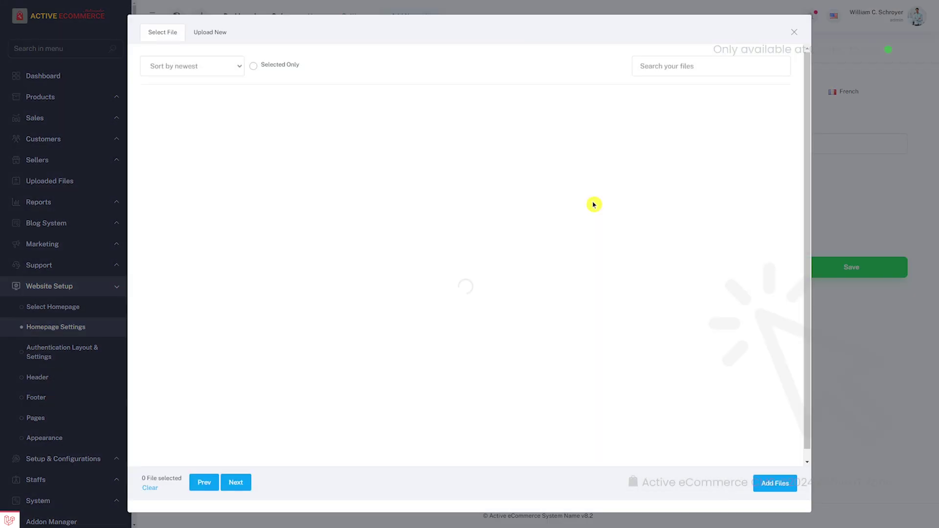
{"action": "left_click", "coordinate": [217, 340]}
{"action": "left_click", "coordinate": [776, 485]}
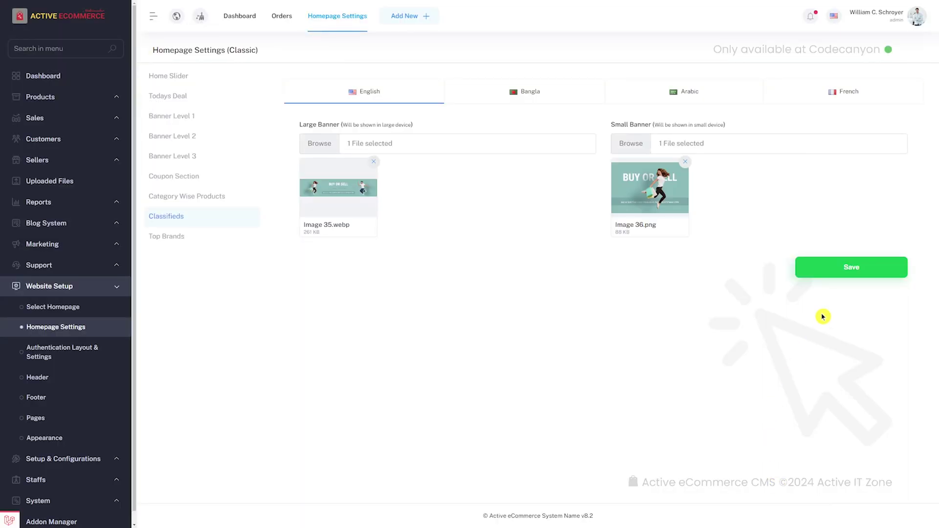
{"action": "left_click", "coordinate": [837, 273]}
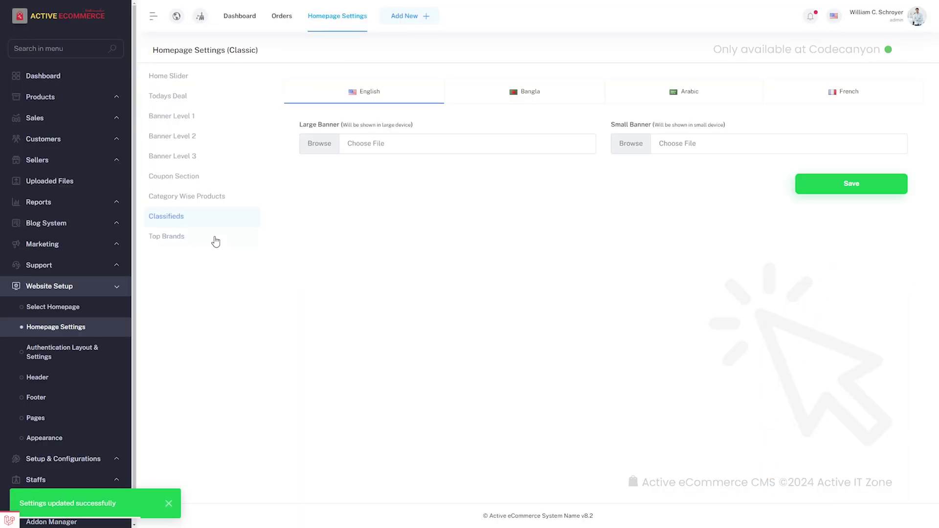
Select Addidas, Aigner, Audi, Acer and Apple as brands in the Top Brands section
{"action": "left_click", "coordinate": [179, 236]}
{"action": "left_click", "coordinate": [402, 154]}
{"action": "left_click", "coordinate": [325, 196]}
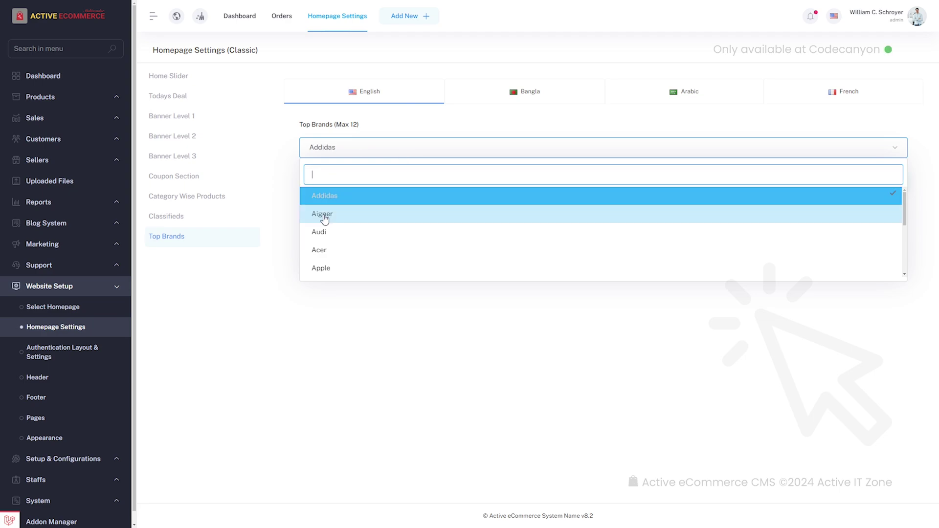
{"action": "left_click", "coordinate": [324, 214]}
{"action": "left_click", "coordinate": [325, 232]}
{"action": "left_click", "coordinate": [325, 250]}
{"action": "left_click", "coordinate": [346, 267]}
Add HP, Alosa, Asus, Axe, Apato, Belly Baby and BMW to the top brands and save the section
{"action": "scroll", "coordinate": [346, 264], "scroll_direction": "down", "scroll_amount": 2}
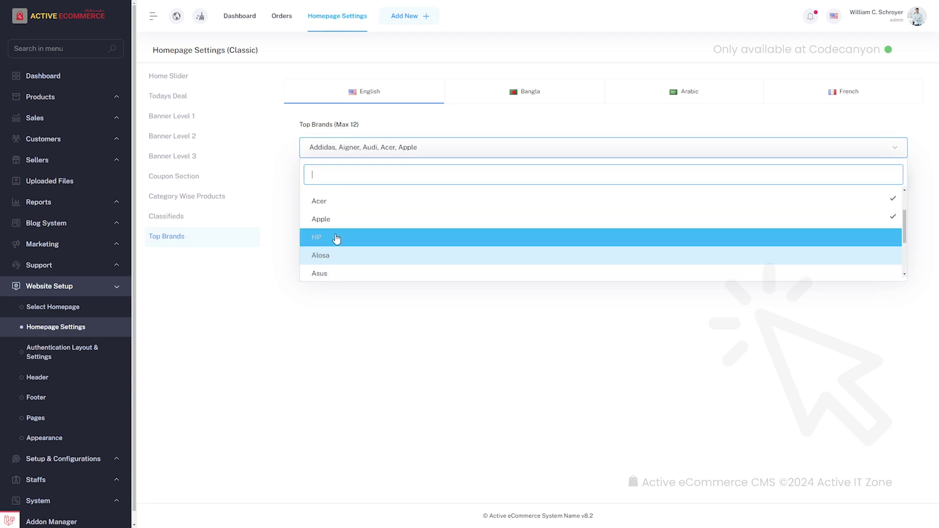
{"action": "left_click", "coordinate": [336, 238]}
{"action": "left_click", "coordinate": [328, 255]}
{"action": "left_click", "coordinate": [324, 274]}
{"action": "scroll", "coordinate": [343, 255], "scroll_direction": "down", "scroll_amount": 2}
{"action": "left_click", "coordinate": [361, 242]}
{"action": "left_click", "coordinate": [340, 259]}
{"action": "scroll", "coordinate": [353, 254], "scroll_direction": "down", "scroll_amount": 1}
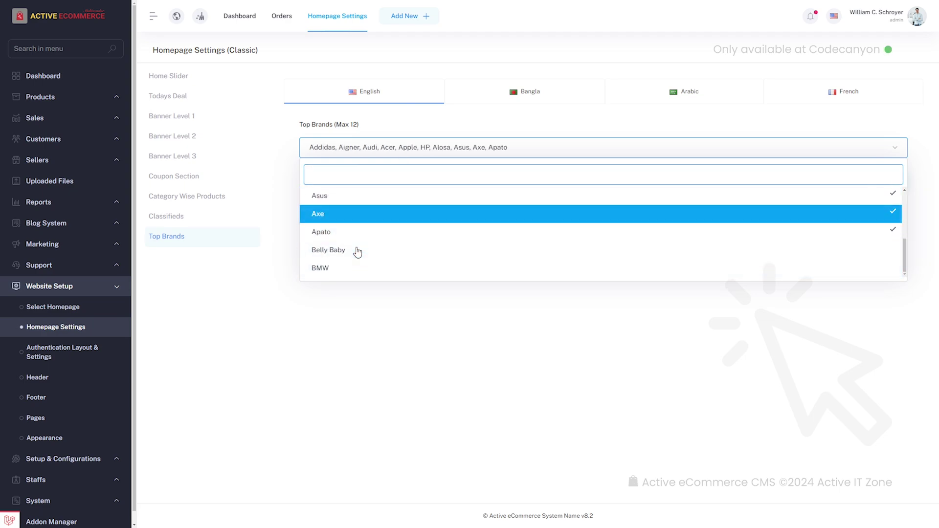
{"action": "left_click", "coordinate": [358, 250]}
{"action": "left_click", "coordinate": [346, 267]}
{"action": "left_click", "coordinate": [392, 201]}
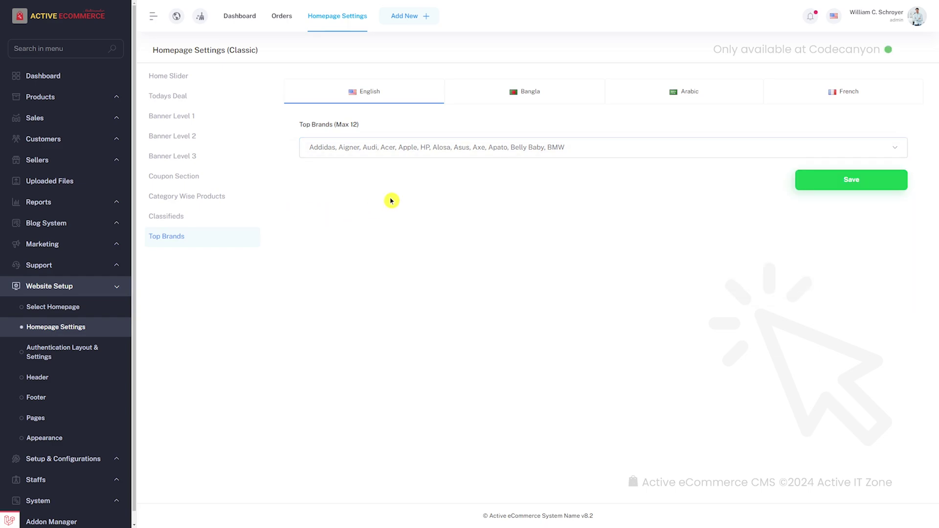
{"action": "left_click", "coordinate": [836, 190]}
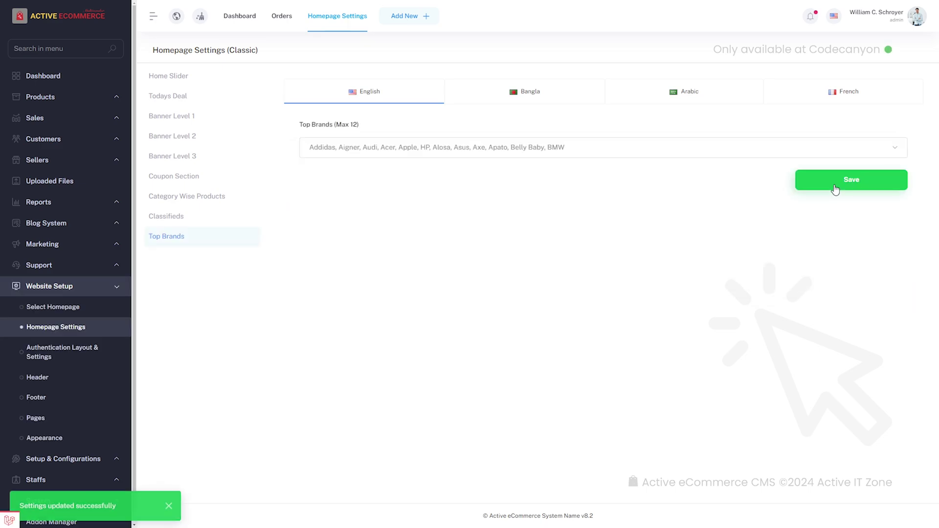
Open the storefront and review the slider, Todays Deal, banner, coupon, category and classifieds sections of the homepage
{"action": "left_click", "coordinate": [178, 17]}
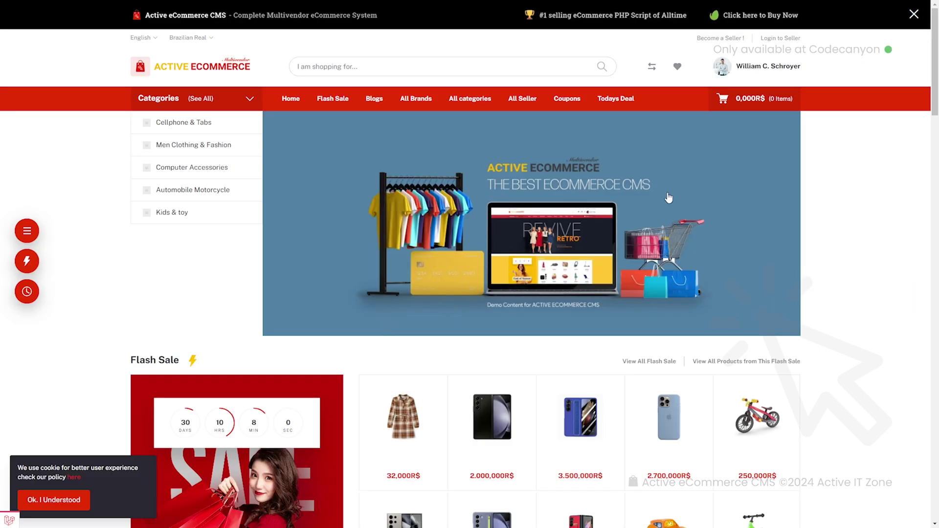
{"action": "scroll", "coordinate": [714, 196], "scroll_direction": "down", "scroll_amount": 20}
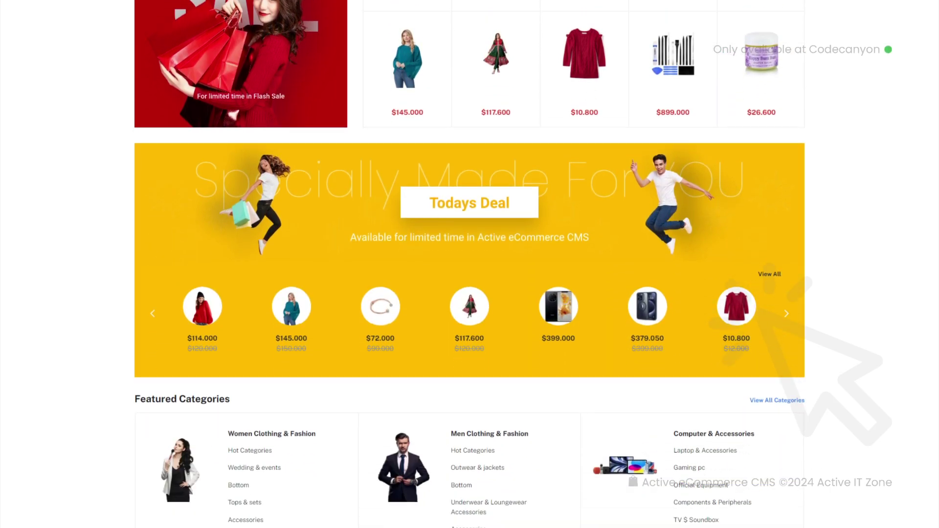
{"action": "scroll", "coordinate": [470, 264], "scroll_direction": "down", "scroll_amount": 20}
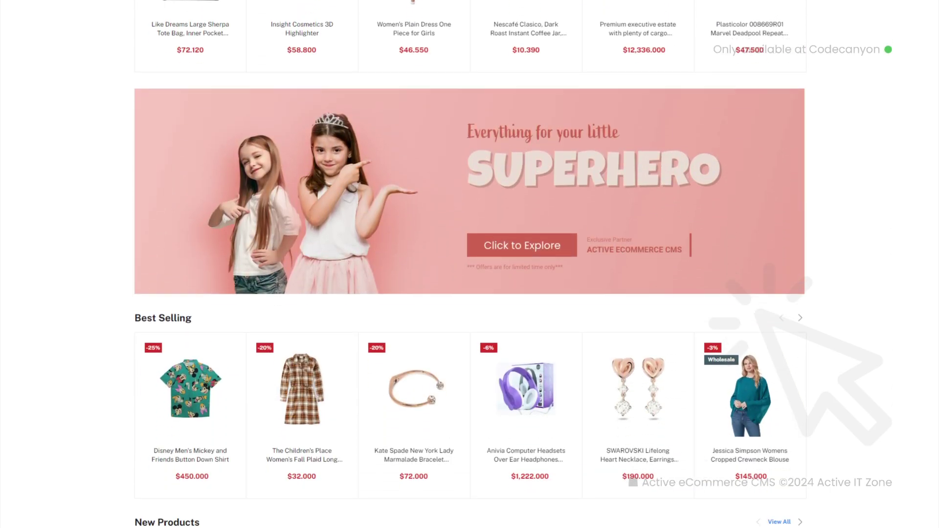
{"action": "scroll", "coordinate": [470, 264], "scroll_direction": "down", "scroll_amount": 20}
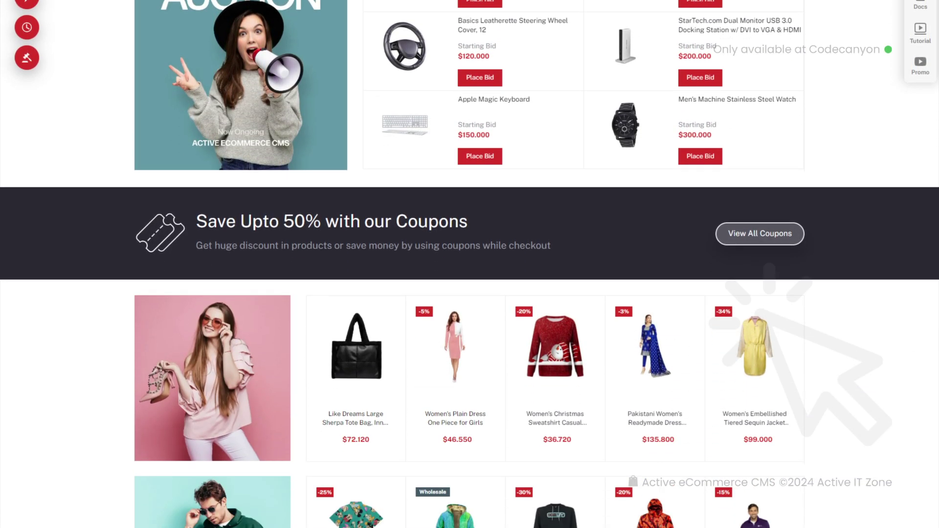
{"action": "scroll", "coordinate": [469, 264], "scroll_direction": "down", "scroll_amount": 20}
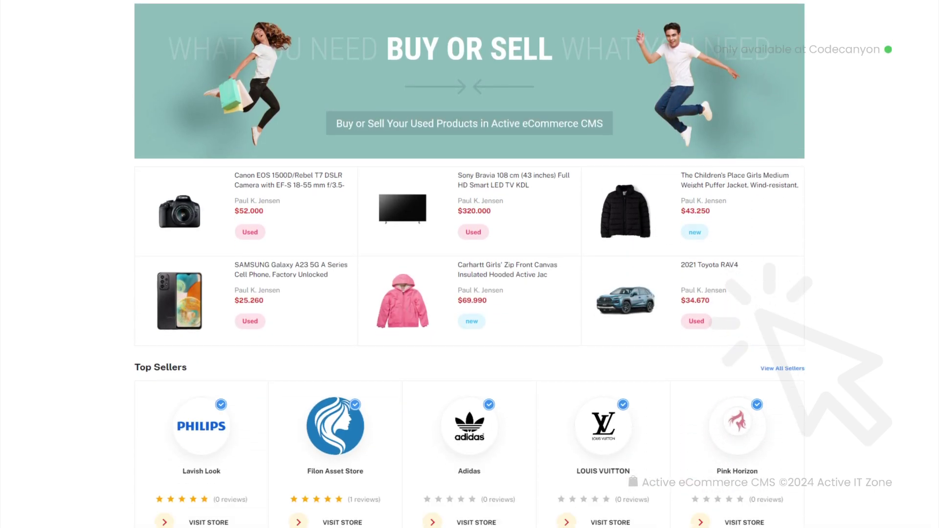
{"action": "scroll", "coordinate": [469, 264], "scroll_direction": "down", "scroll_amount": 10}
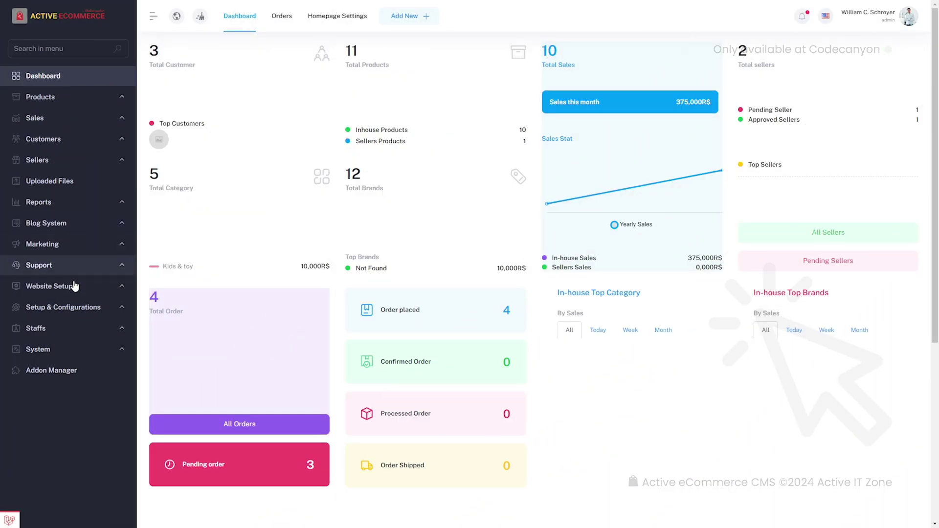
Choose Homepage 2 - Metro as the website's homepage layout and save the selection
{"action": "left_click", "coordinate": [74, 286]}
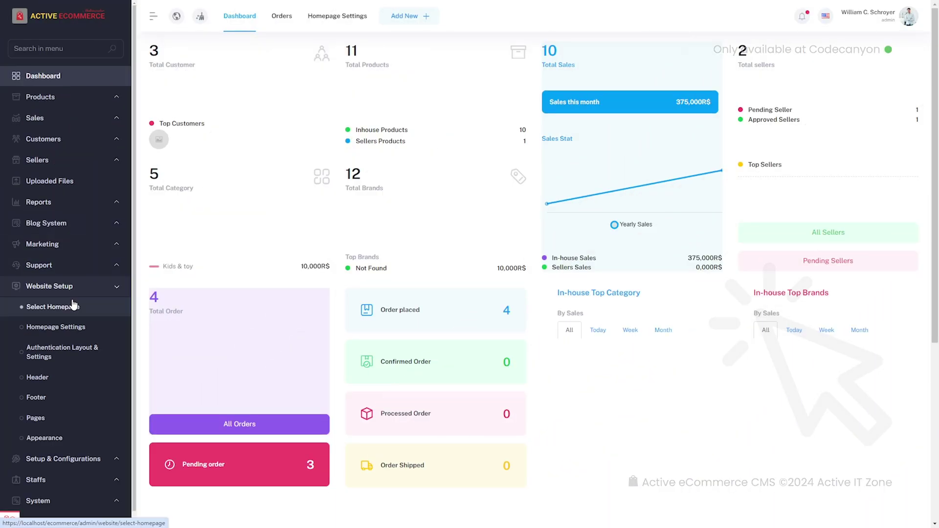
{"action": "left_click", "coordinate": [74, 306]}
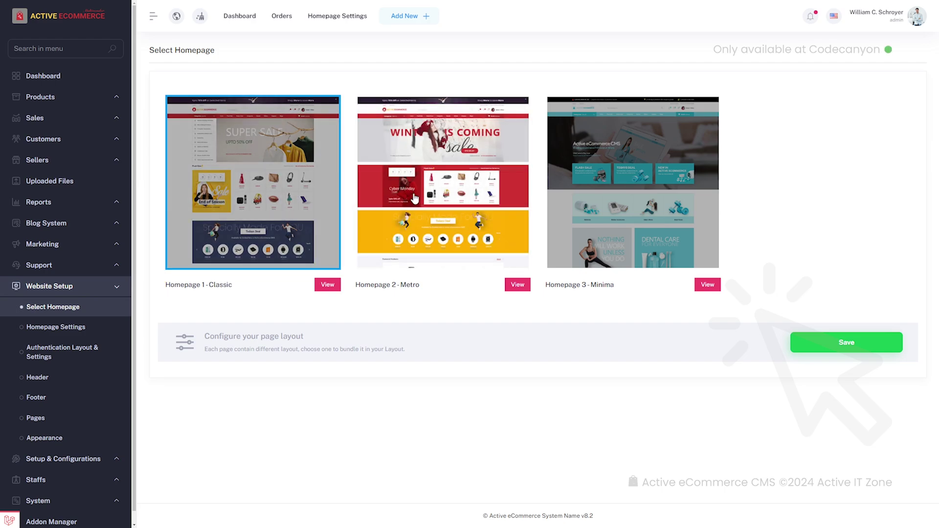
{"action": "left_click", "coordinate": [443, 196]}
{"action": "left_click", "coordinate": [813, 350]}
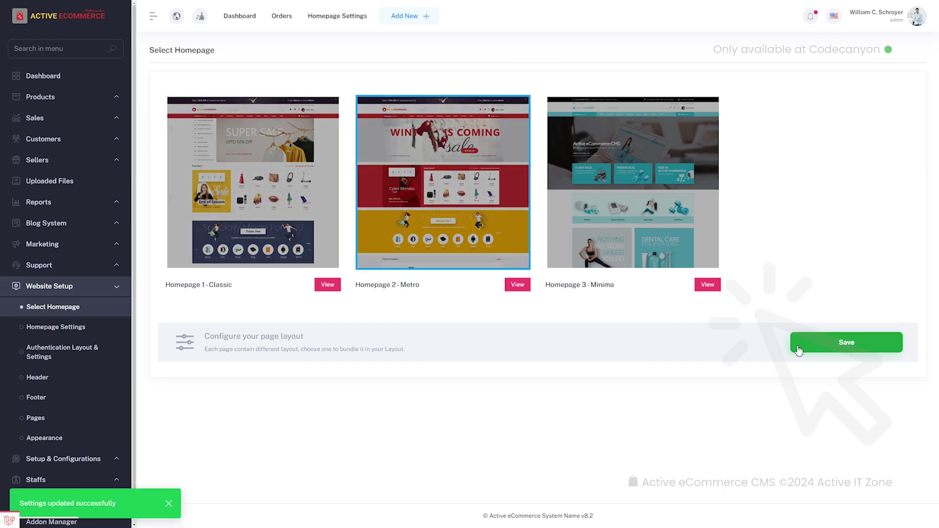
Open the Metro homepage settings and review the Home Slider, Flash deals, Todays Deal and Banner Level 1 to 3 sections
{"action": "left_click", "coordinate": [90, 327]}
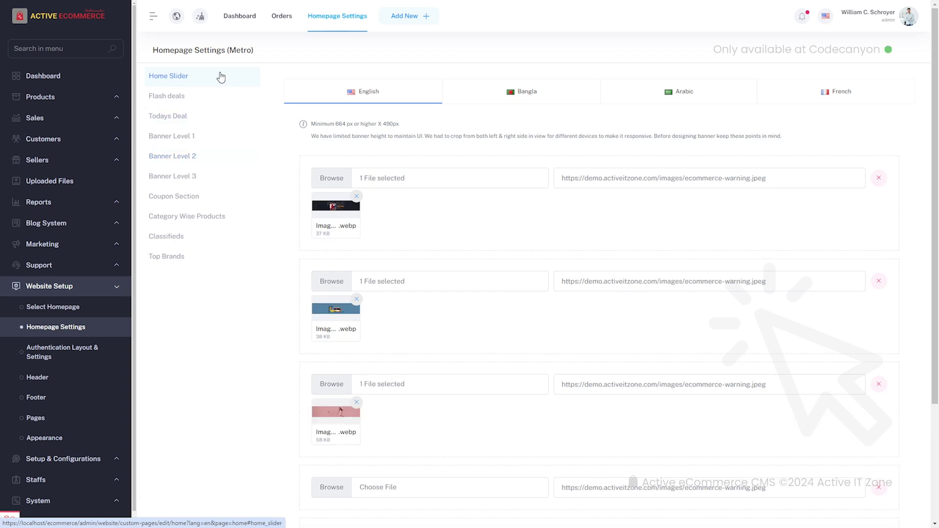
{"action": "scroll", "coordinate": [413, 198], "scroll_direction": "down", "scroll_amount": 4}
{"action": "scroll", "coordinate": [372, 293], "scroll_direction": "up", "scroll_amount": 4}
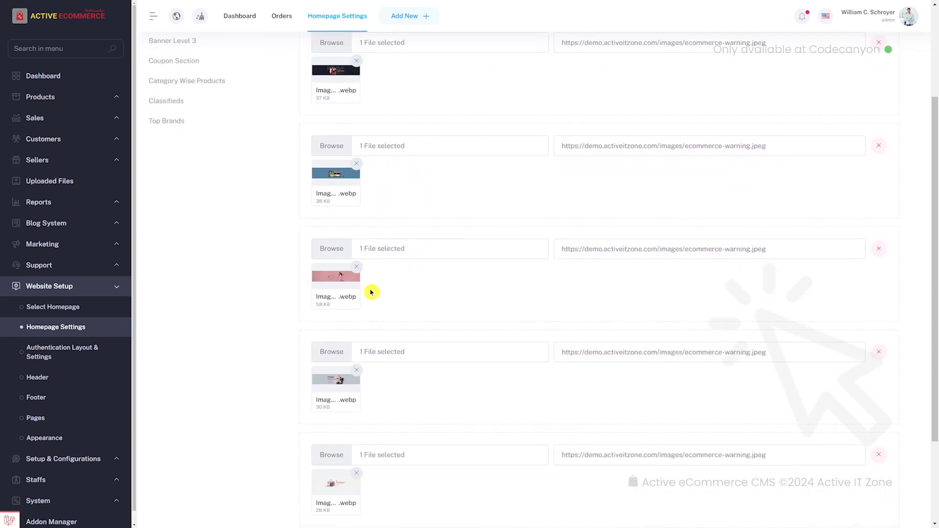
{"action": "left_click", "coordinate": [181, 96]}
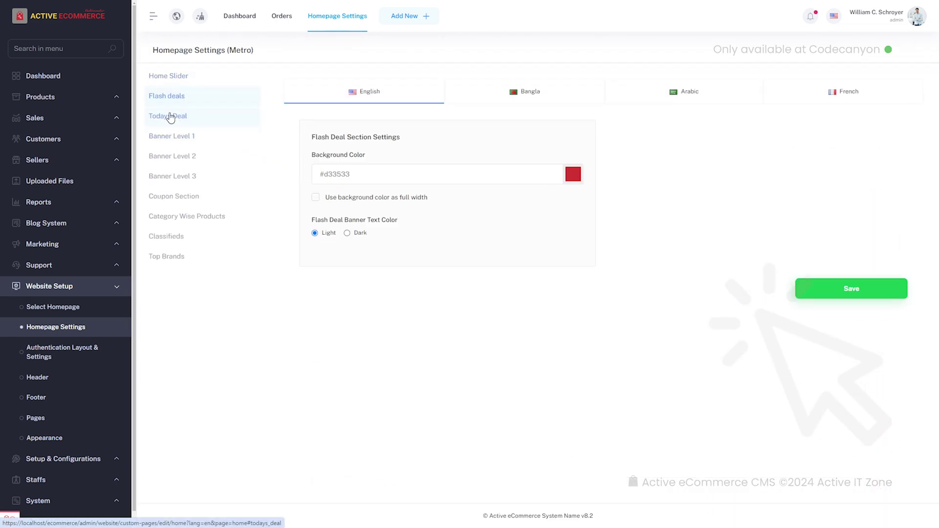
{"action": "left_click", "coordinate": [171, 117]}
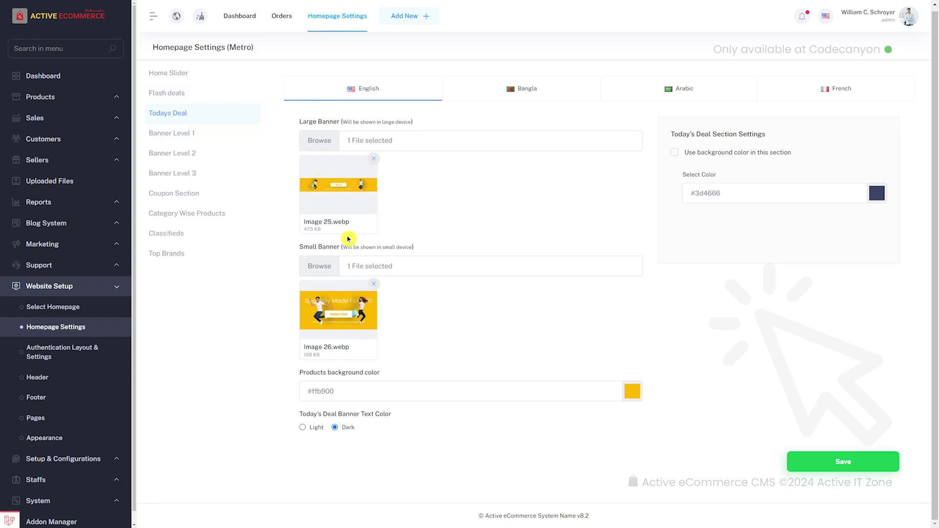
{"action": "left_click", "coordinate": [186, 139]}
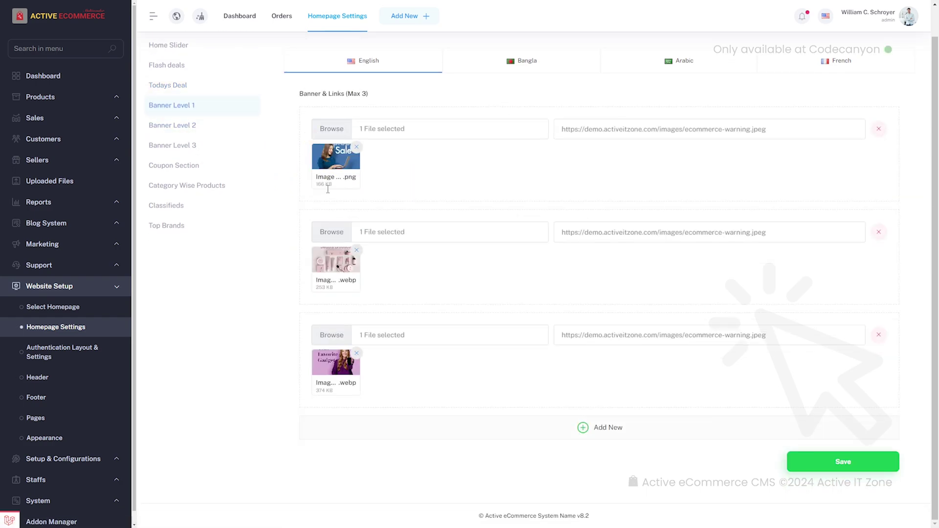
{"action": "left_click", "coordinate": [195, 126]}
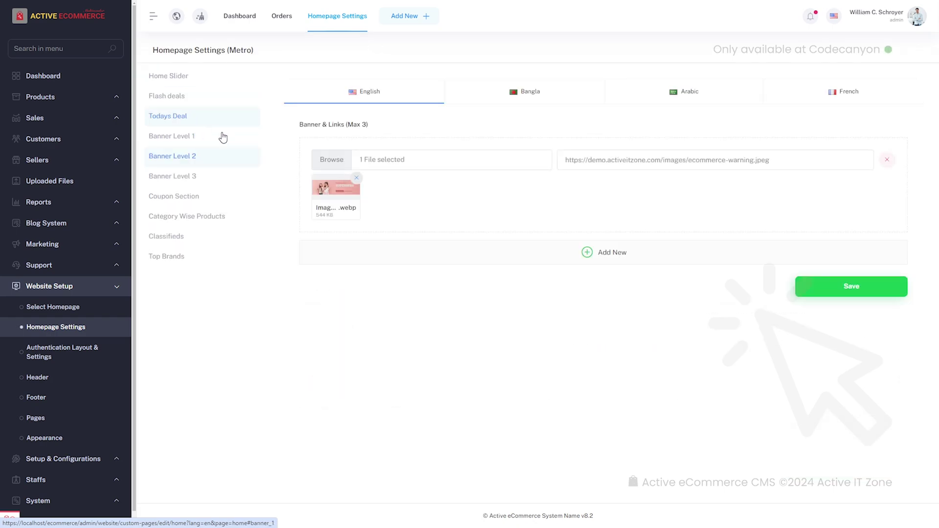
{"action": "left_click", "coordinate": [181, 177]}
{"action": "scroll", "coordinate": [186, 185], "scroll_direction": "down", "scroll_amount": 1}
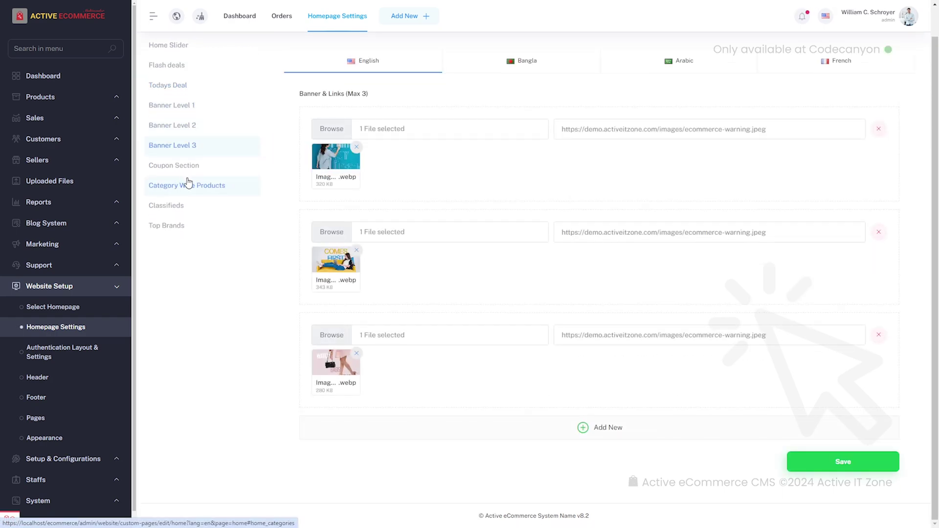
Set the pastel shopping bags .webp file as the Coupon Section's background image and save the section
{"action": "left_click", "coordinate": [185, 165]}
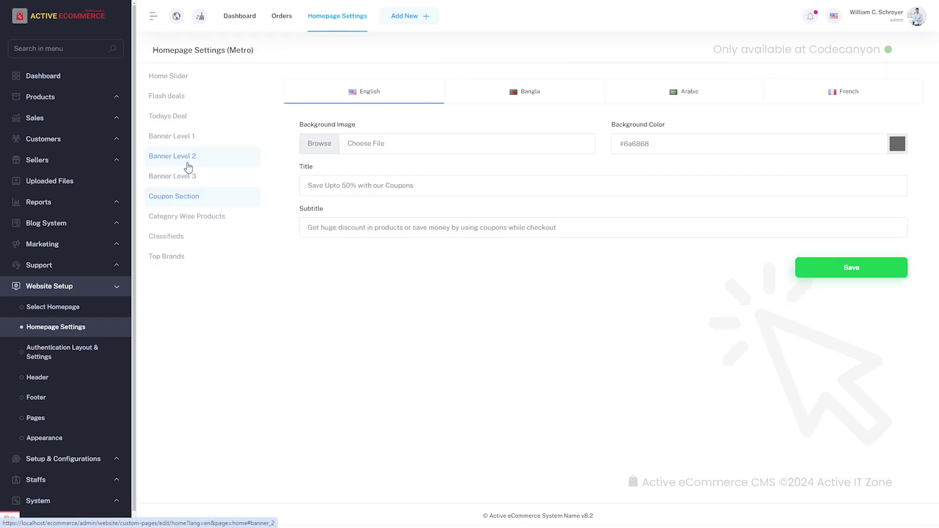
{"action": "left_click", "coordinate": [318, 145]}
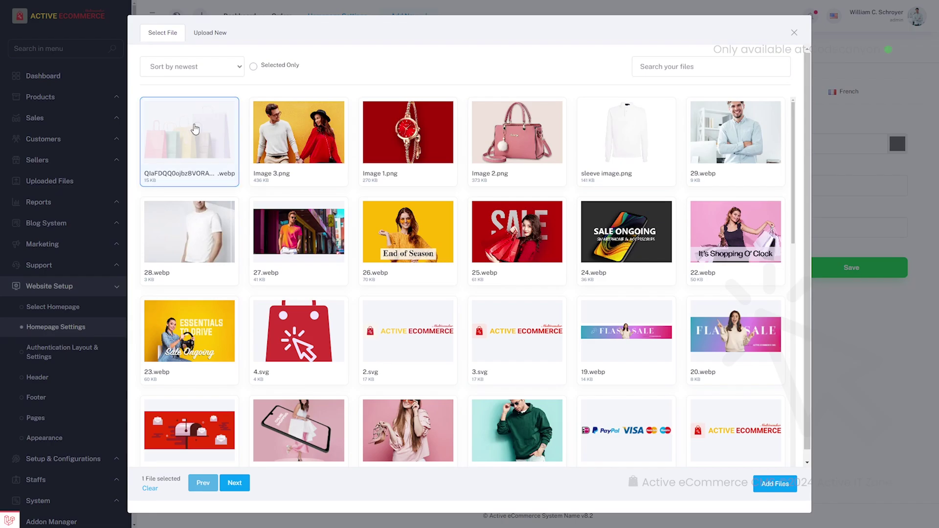
{"action": "left_click", "coordinate": [776, 485]}
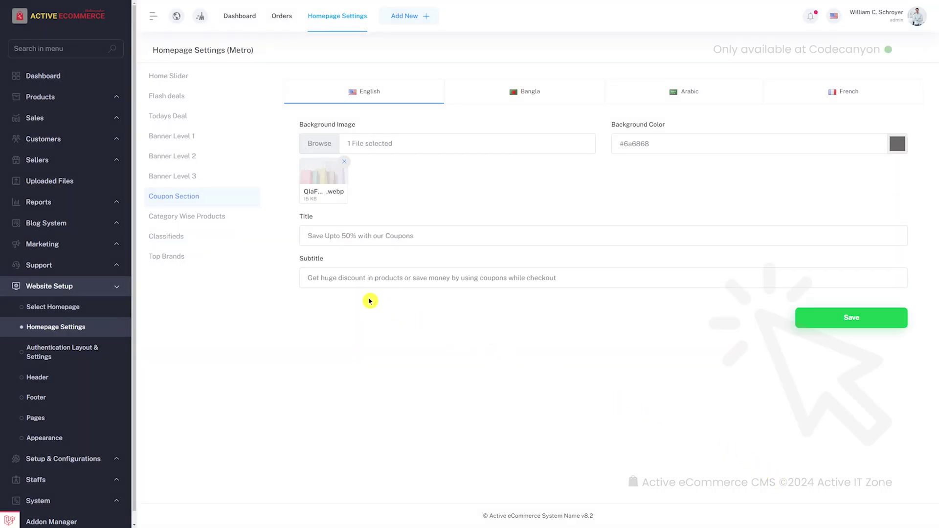
{"action": "left_click", "coordinate": [852, 321]}
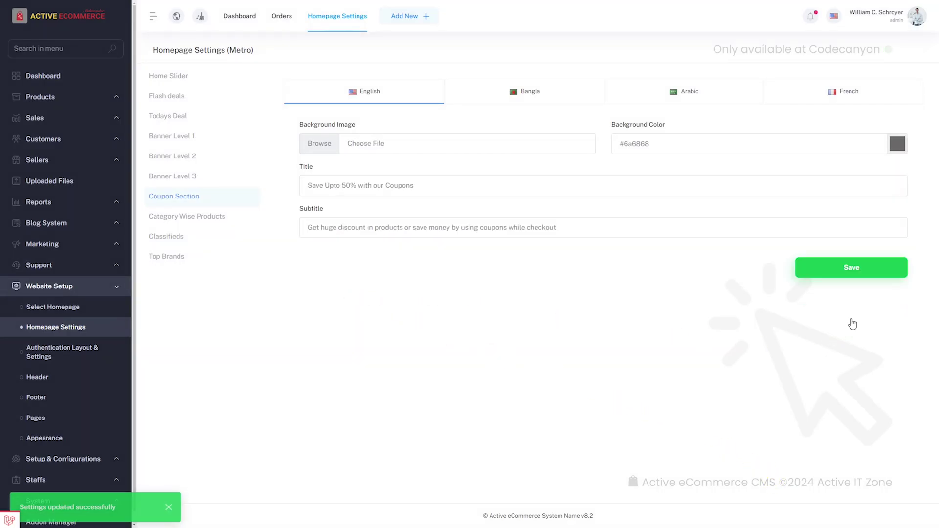
Review the Category Wise Products, Classifieds and Top Brands sections, and save the Top Brands section
{"action": "left_click", "coordinate": [214, 220]}
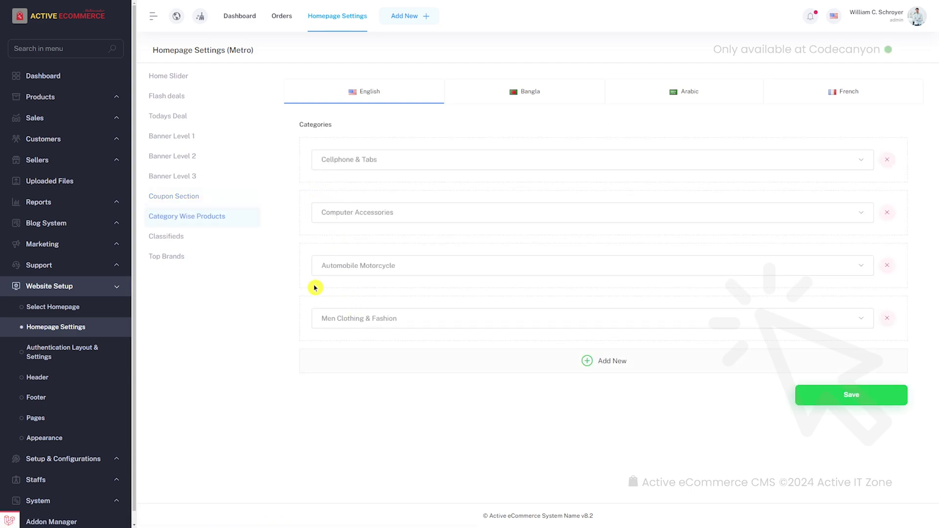
{"action": "left_click", "coordinate": [177, 238]}
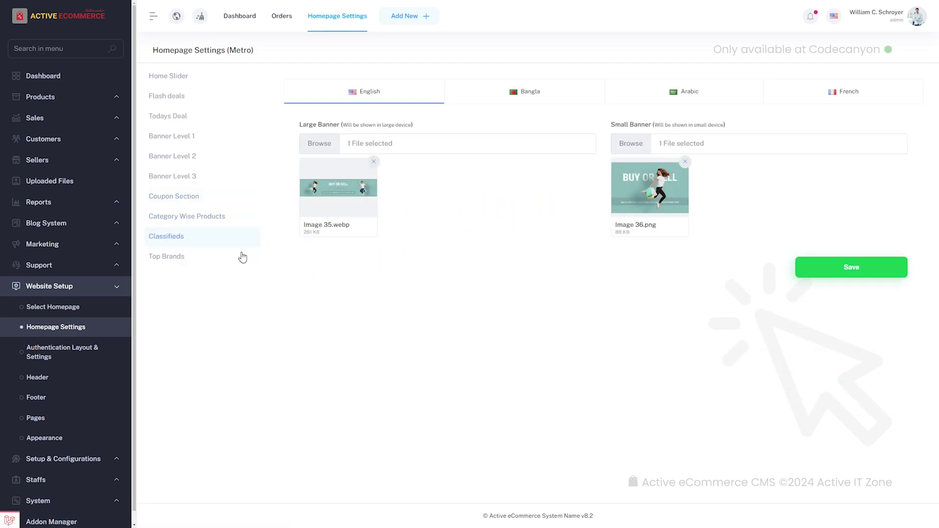
{"action": "left_click", "coordinate": [185, 261]}
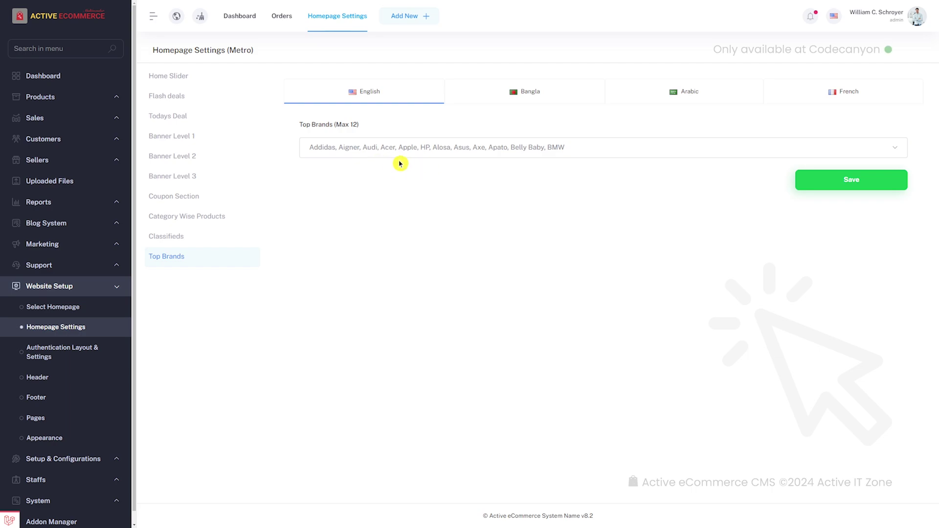
{"action": "left_click", "coordinate": [815, 185]}
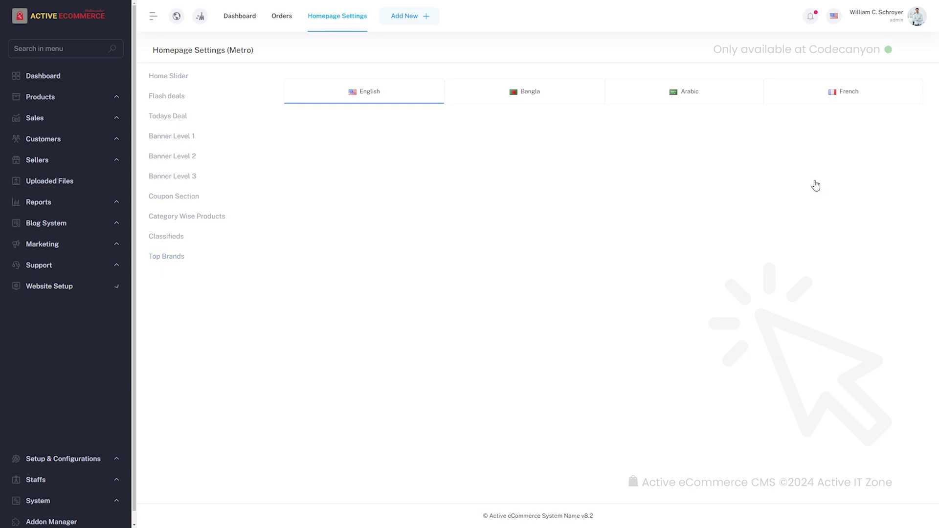
Open the storefront and review the Metro homepage's slider, flash sale, banners, featured products, auction, category and classified sections
{"action": "left_click", "coordinate": [176, 20]}
{"action": "scroll", "coordinate": [394, 243], "scroll_direction": "down", "scroll_amount": 15}
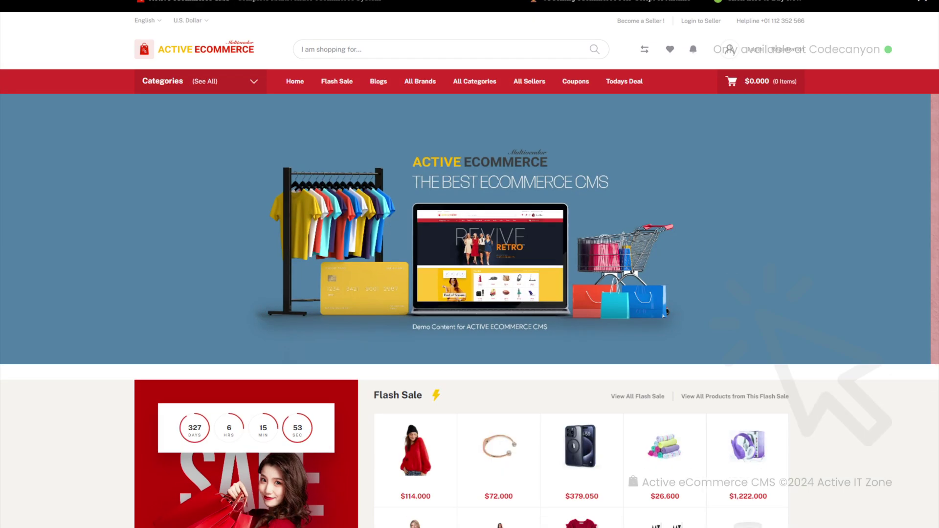
{"action": "scroll", "coordinate": [469, 264], "scroll_direction": "down", "scroll_amount": 20}
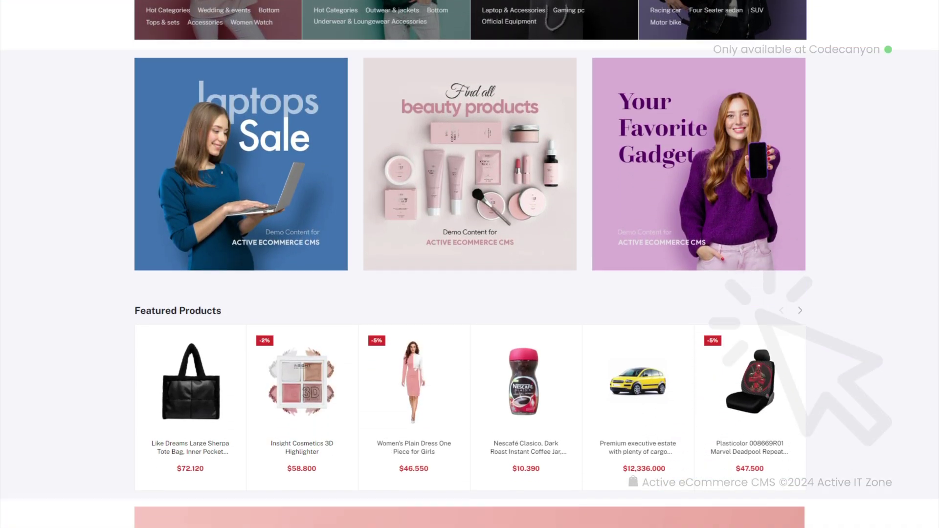
{"action": "scroll", "coordinate": [469, 265], "scroll_direction": "down", "scroll_amount": 20}
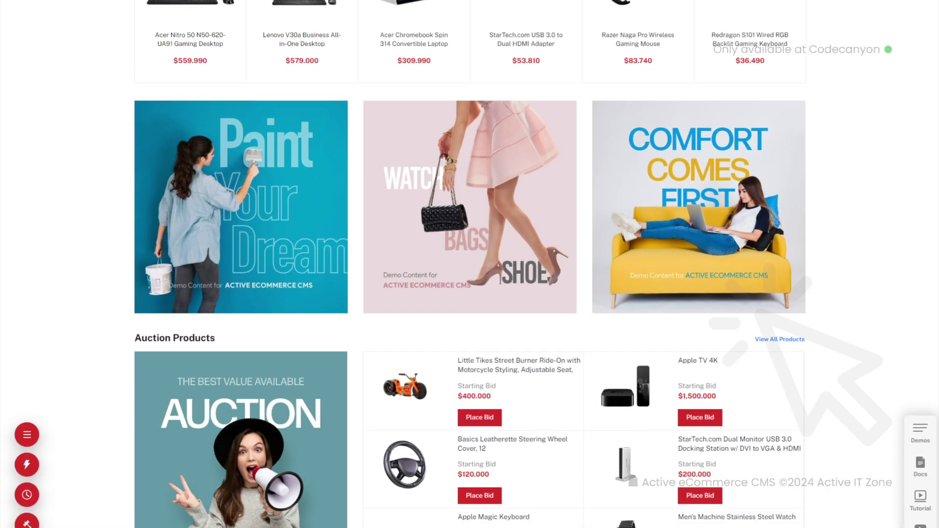
{"action": "scroll", "coordinate": [469, 264], "scroll_direction": "down", "scroll_amount": 20}
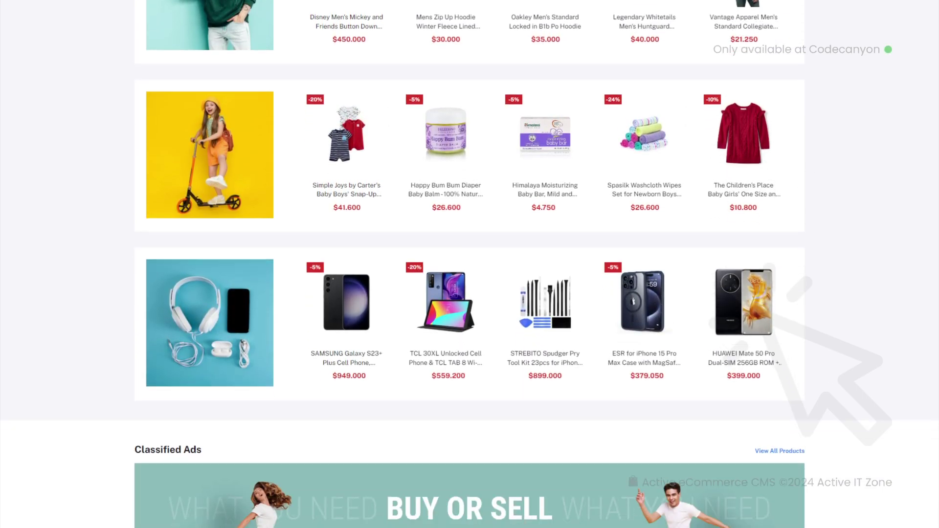
{"action": "scroll", "coordinate": [470, 264], "scroll_direction": "down", "scroll_amount": 15}
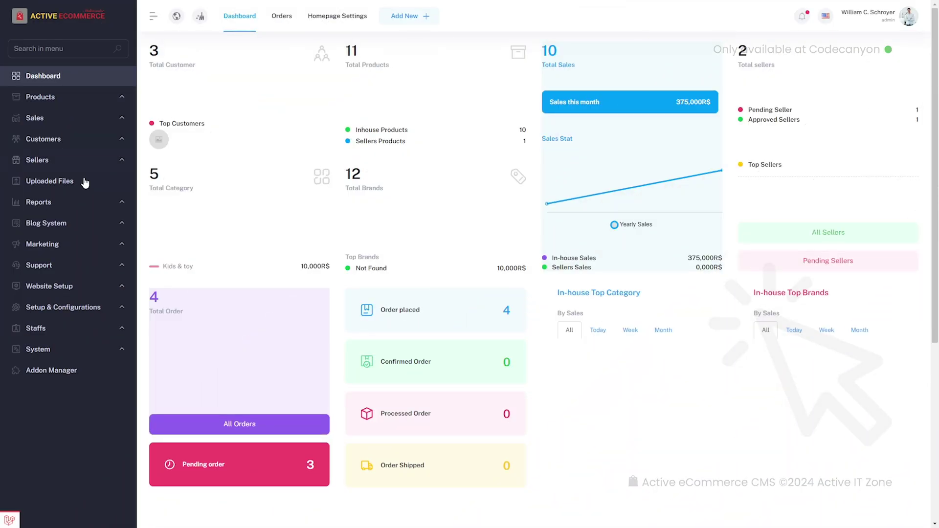
Choose Homepage 3 - Minima as the website's homepage layout and save the selection
{"action": "left_click", "coordinate": [83, 286]}
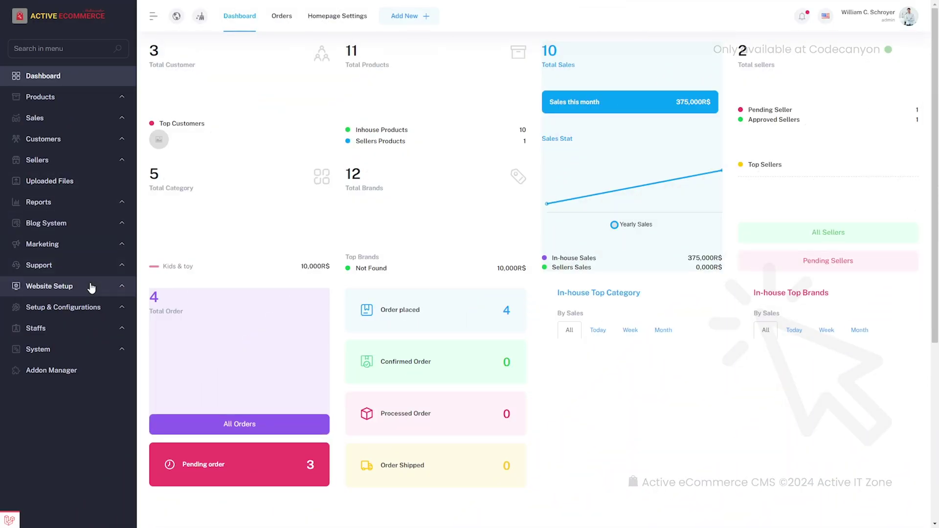
{"action": "left_click", "coordinate": [81, 315]}
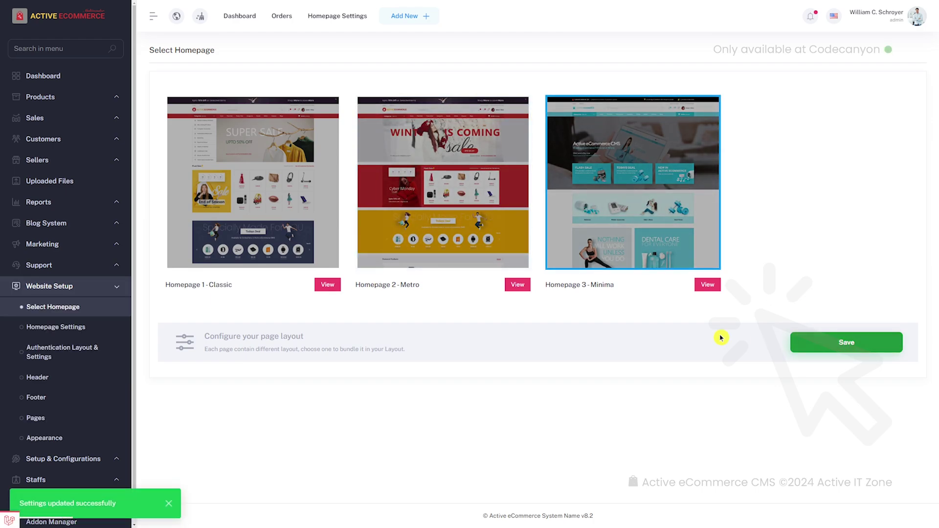
Open the Minima homepage settings and review the Home Slider images and links
{"action": "left_click", "coordinate": [73, 330]}
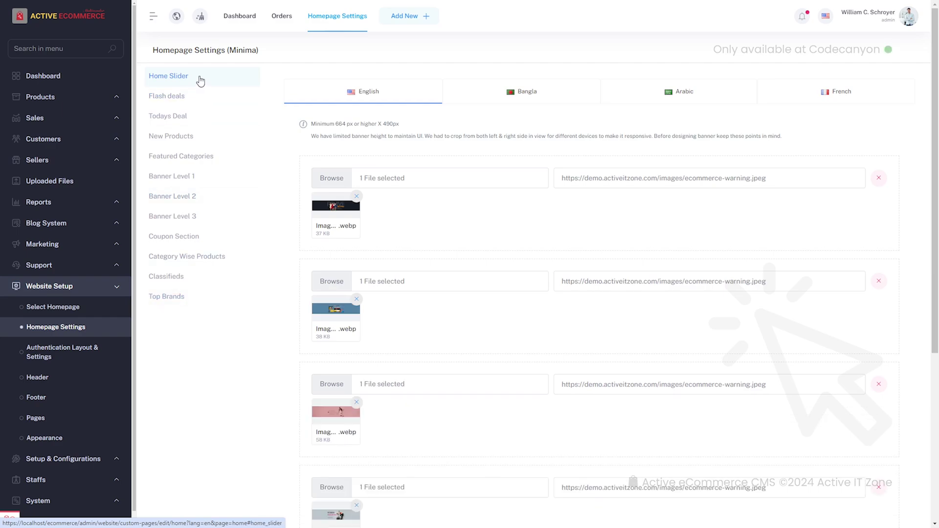
{"action": "scroll", "coordinate": [396, 269], "scroll_direction": "down", "scroll_amount": 5}
{"action": "scroll", "coordinate": [300, 174], "scroll_direction": "up", "scroll_amount": 5}
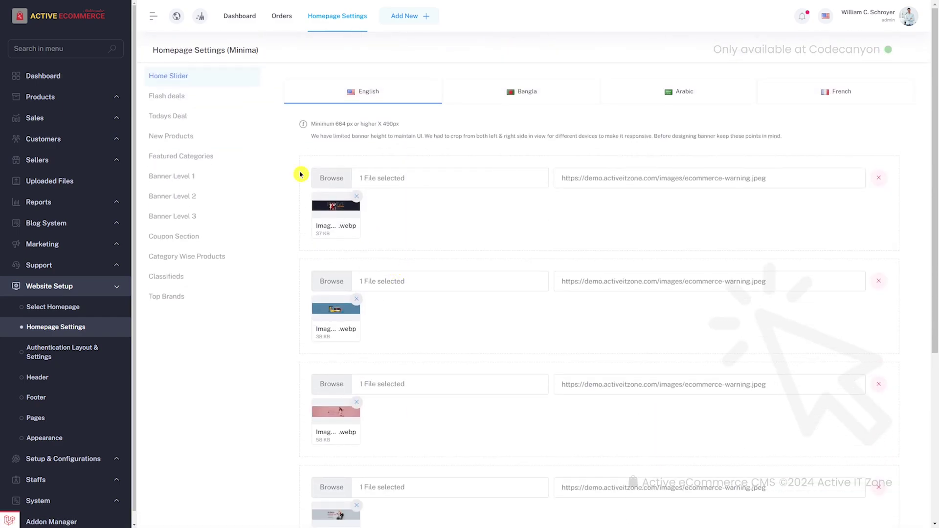
Give the Flash Deal card the background Image 3.png, set its title and subtitle to "Flash Deal Product", and save
{"action": "left_click", "coordinate": [170, 96]}
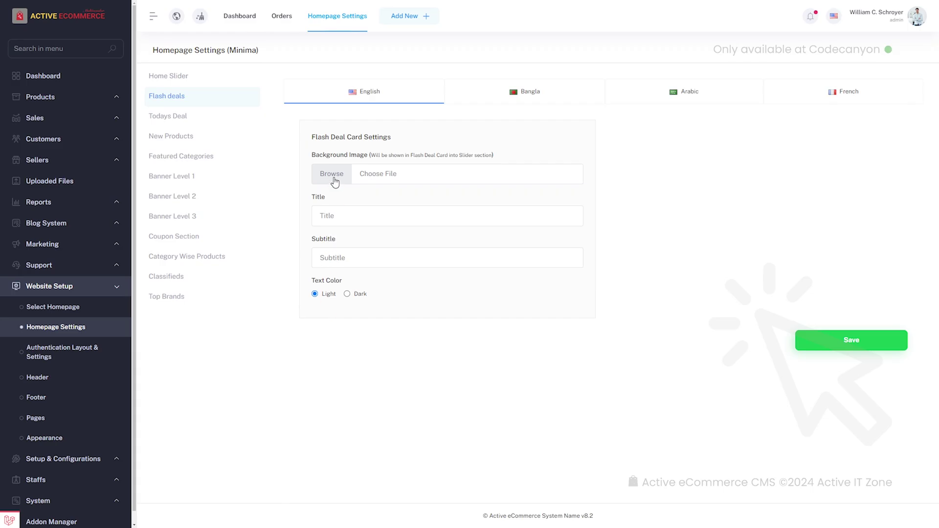
{"action": "left_click", "coordinate": [335, 179]}
{"action": "left_click", "coordinate": [783, 482]}
{"action": "left_click", "coordinate": [372, 298]}
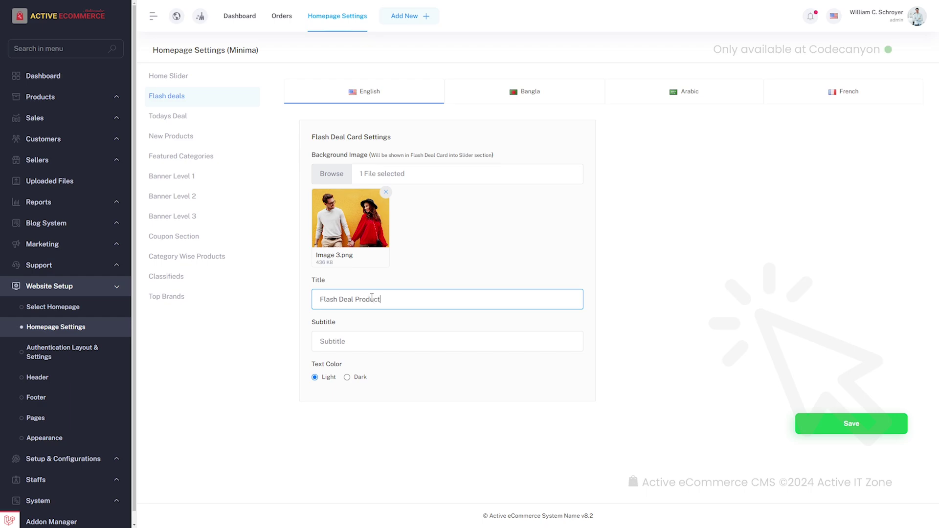
{"action": "key", "text": "ctrl+a"}
{"action": "left_click", "coordinate": [358, 342]}
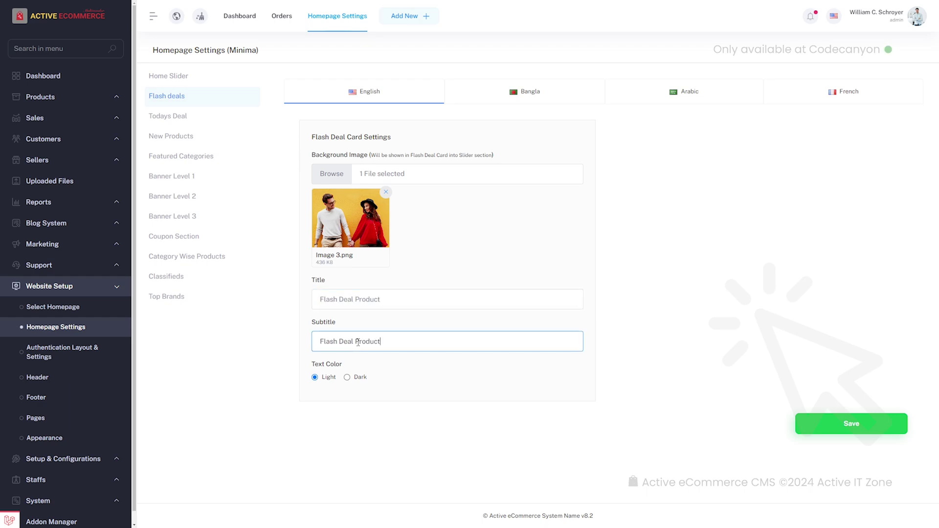
{"action": "left_click", "coordinate": [822, 428]}
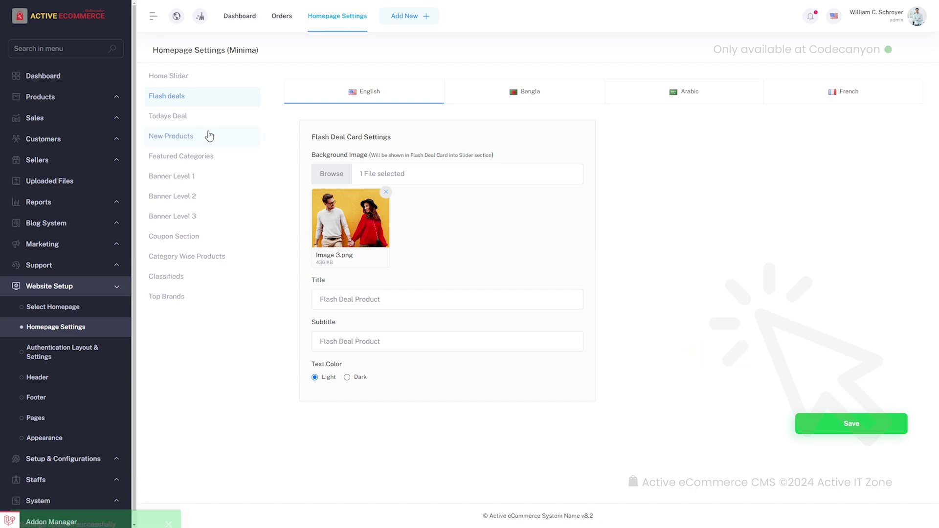
Give the Today's Deal card the background Image 1.png, set its title and subtitle to "Today's Deal Product", and save
{"action": "left_click", "coordinate": [181, 118]}
{"action": "left_click", "coordinate": [325, 175]}
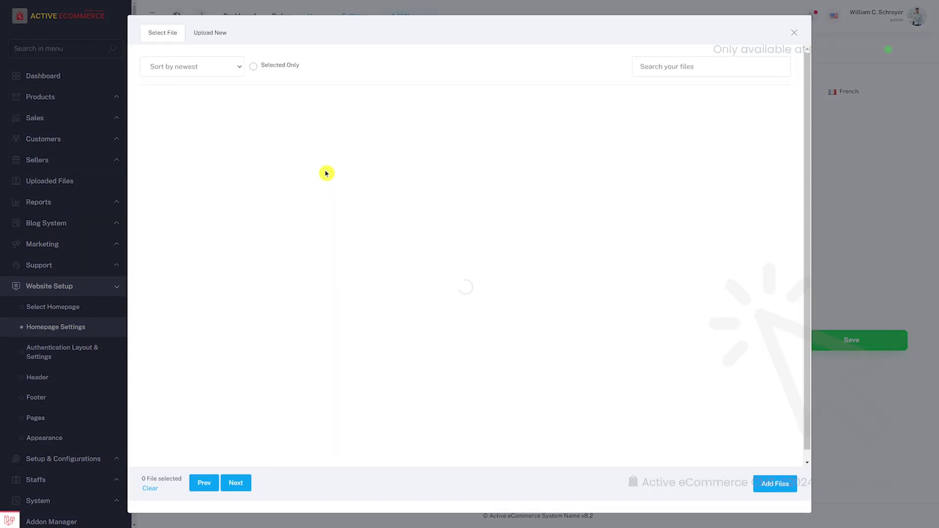
{"action": "left_click", "coordinate": [325, 174]}
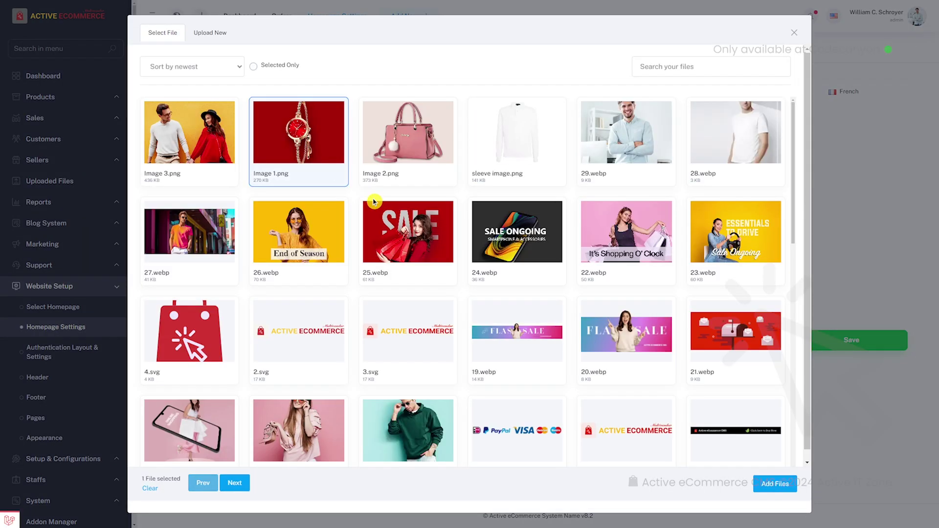
{"action": "left_click", "coordinate": [776, 483]}
{"action": "left_click", "coordinate": [350, 302]}
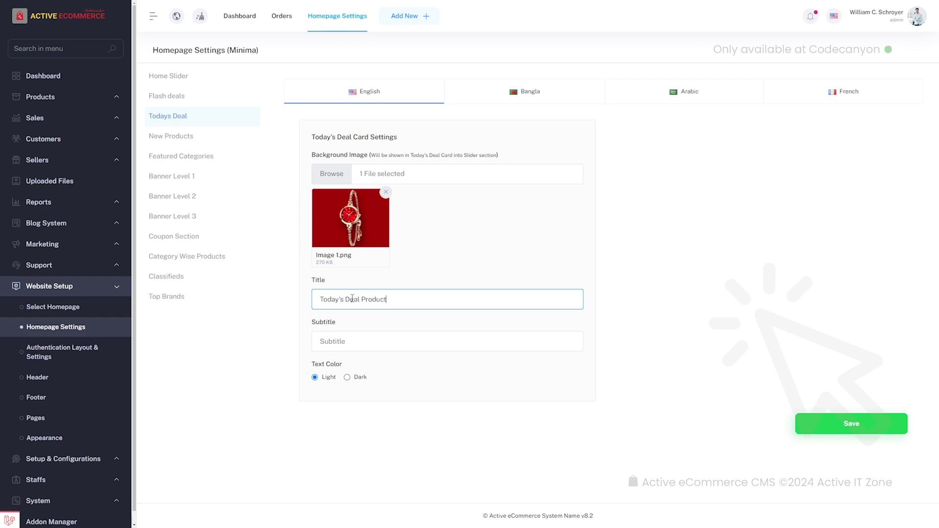
{"action": "key", "text": "ctrl+a"}
{"action": "left_click", "coordinate": [356, 339]}
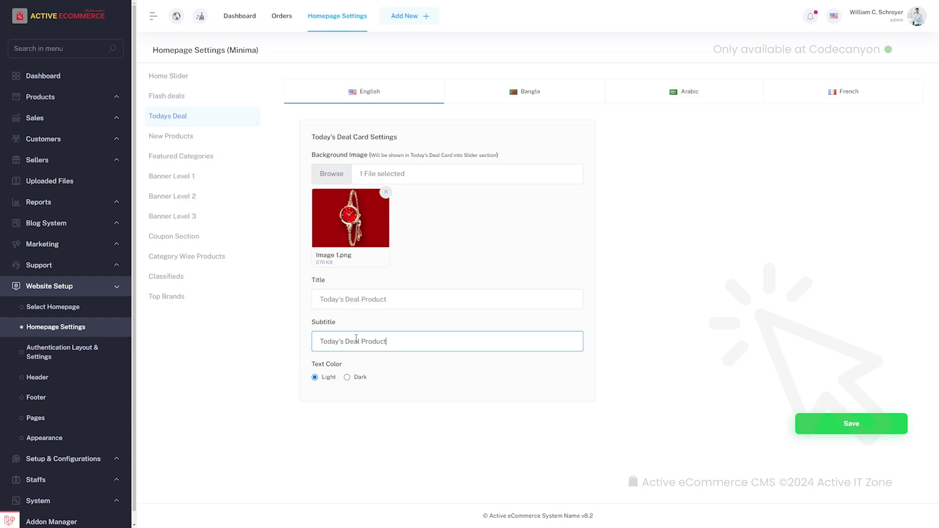
{"action": "left_click", "coordinate": [824, 422]}
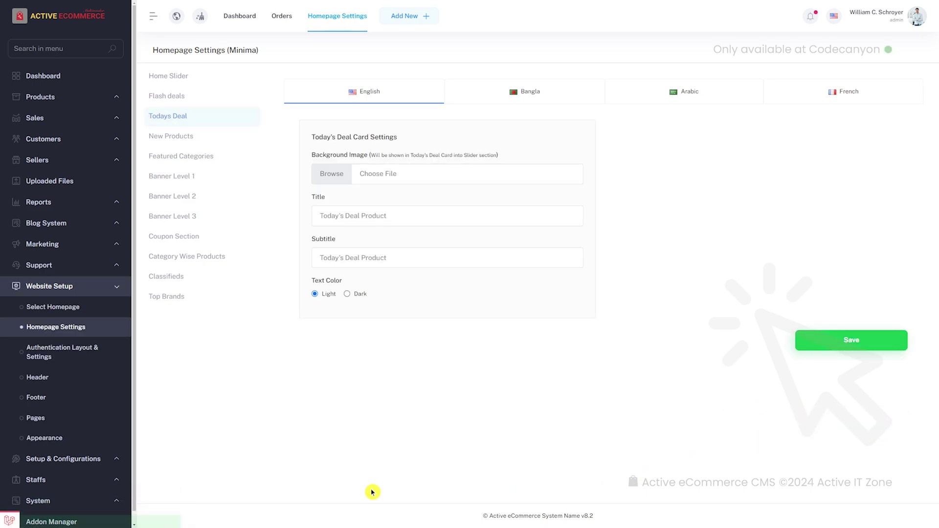
Give the New Product card the background Image 2.png, set its title and subtitle to "New Product Deal", and save
{"action": "left_click", "coordinate": [184, 142]}
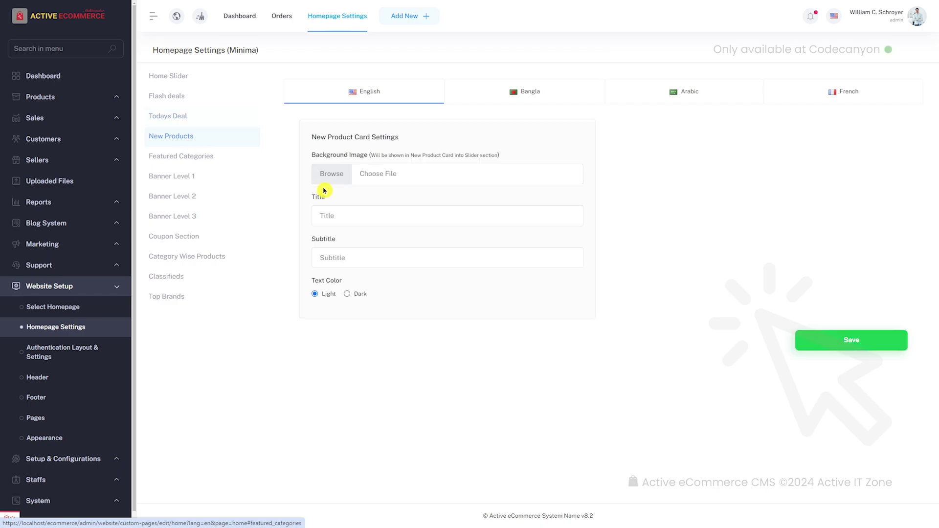
{"action": "left_click", "coordinate": [332, 175]}
{"action": "left_click", "coordinate": [402, 149]}
{"action": "left_click", "coordinate": [775, 484]}
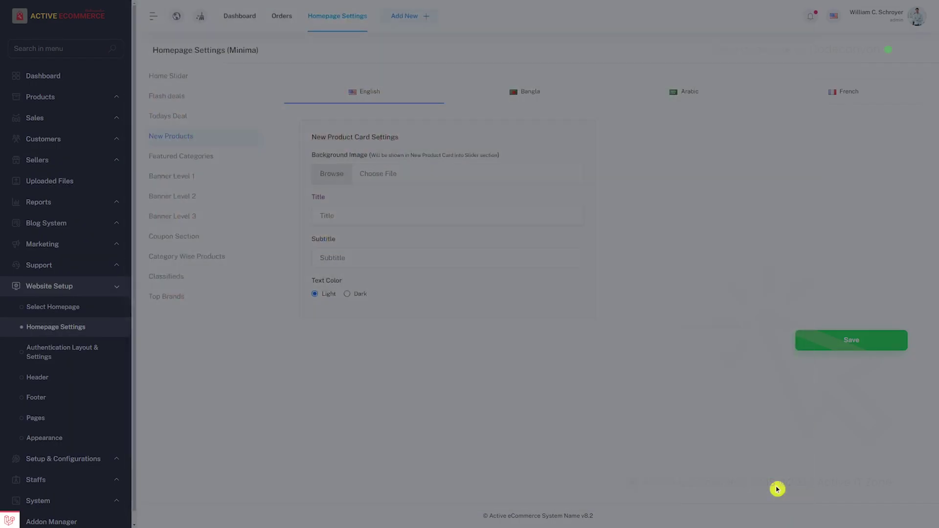
{"action": "left_click", "coordinate": [355, 306]}
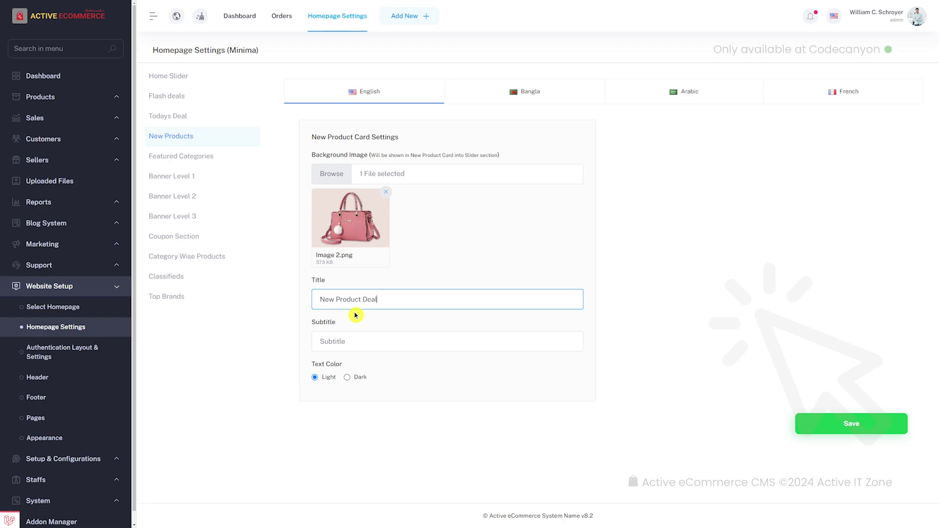
{"action": "key", "text": "ctrl+a"}
{"action": "left_click", "coordinate": [352, 342]}
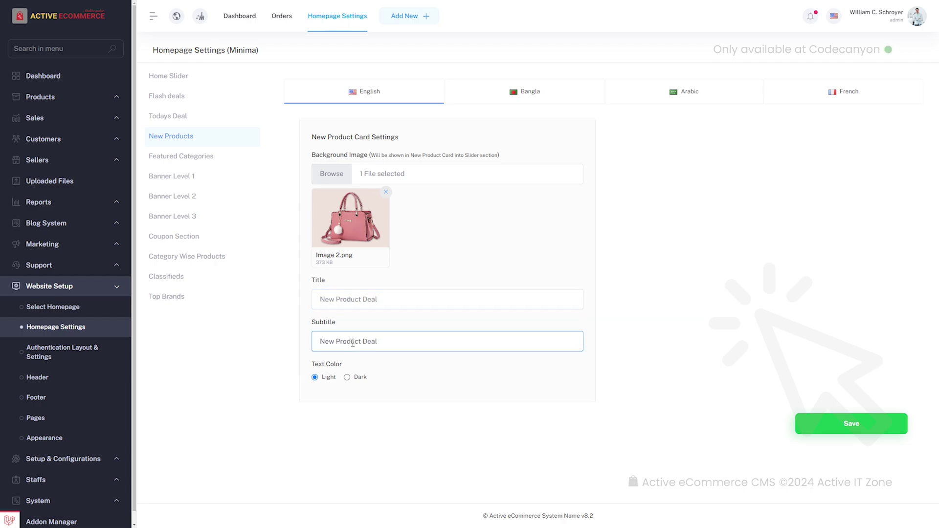
{"action": "left_click", "coordinate": [480, 392]}
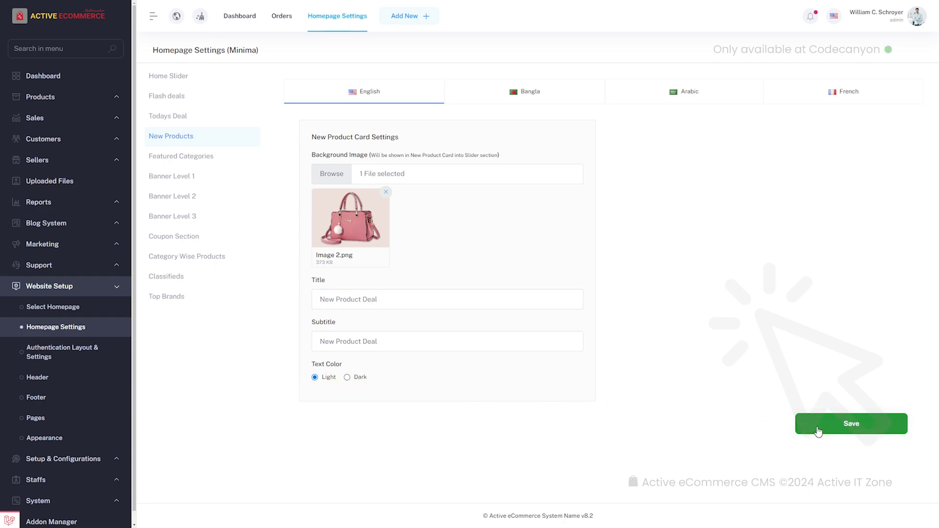
{"action": "left_click", "coordinate": [819, 431]}
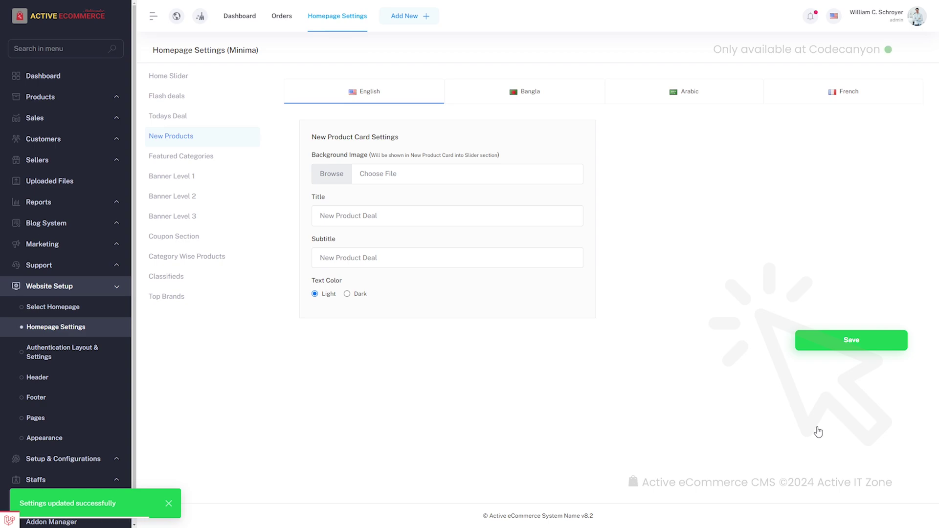
Review the remaining Minima sections from Featured Categories through the banners, coupon, categories and classifieds to Top Brands, and save the Top Brands settings
{"action": "left_click", "coordinate": [176, 161]}
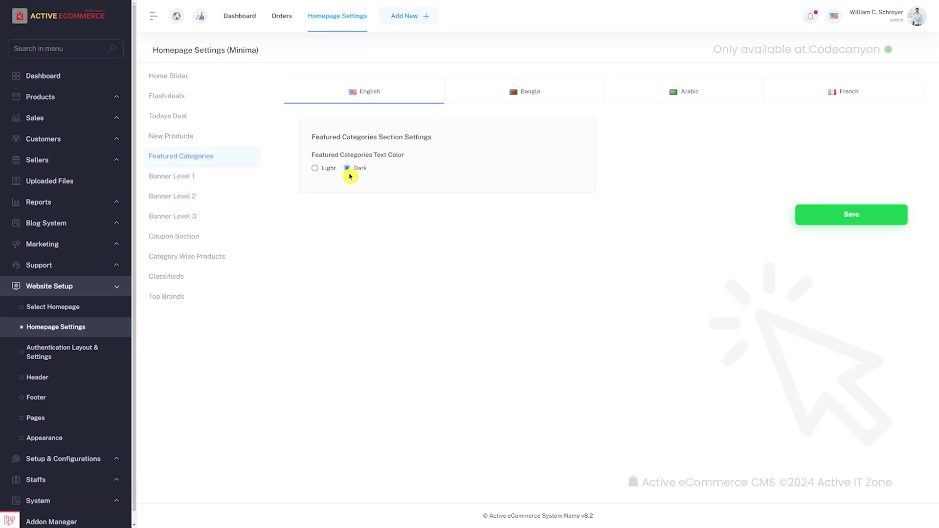
{"action": "left_click", "coordinate": [185, 177]}
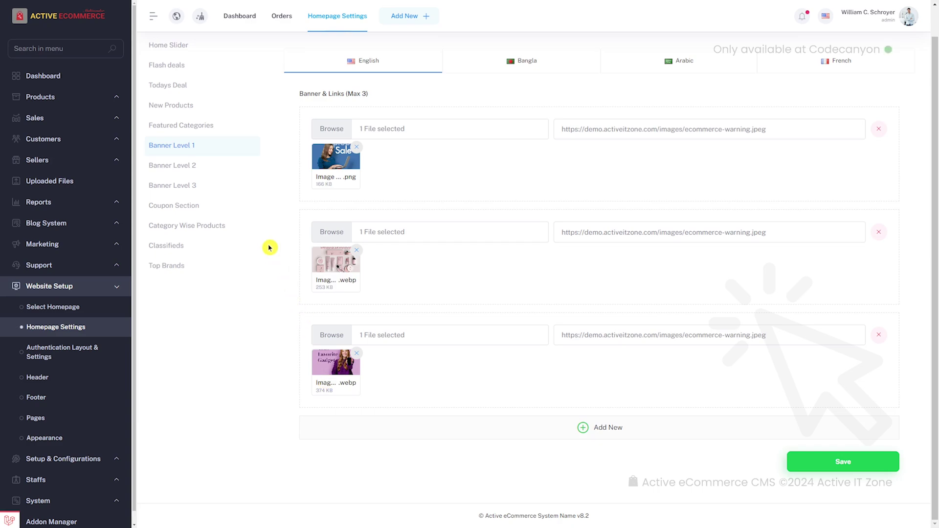
{"action": "left_click", "coordinate": [202, 166]}
{"action": "left_click", "coordinate": [187, 220]}
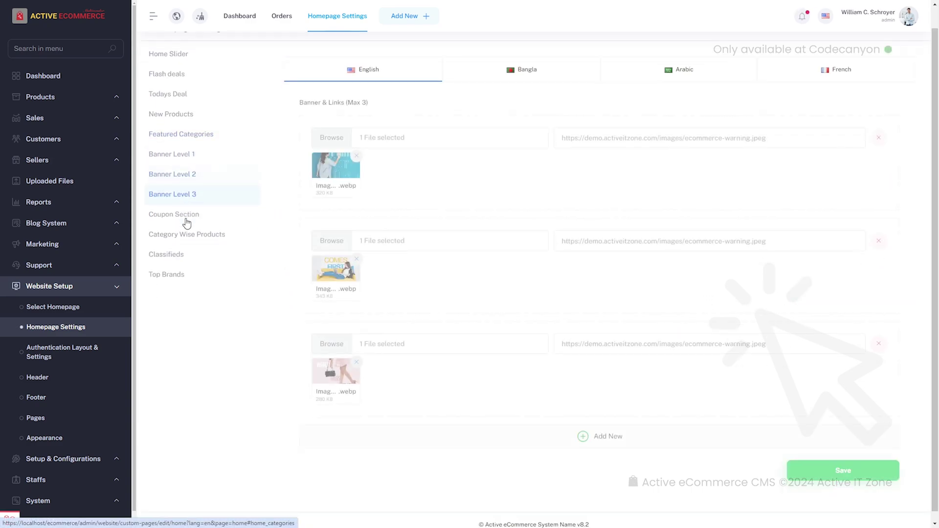
{"action": "left_click", "coordinate": [190, 206]}
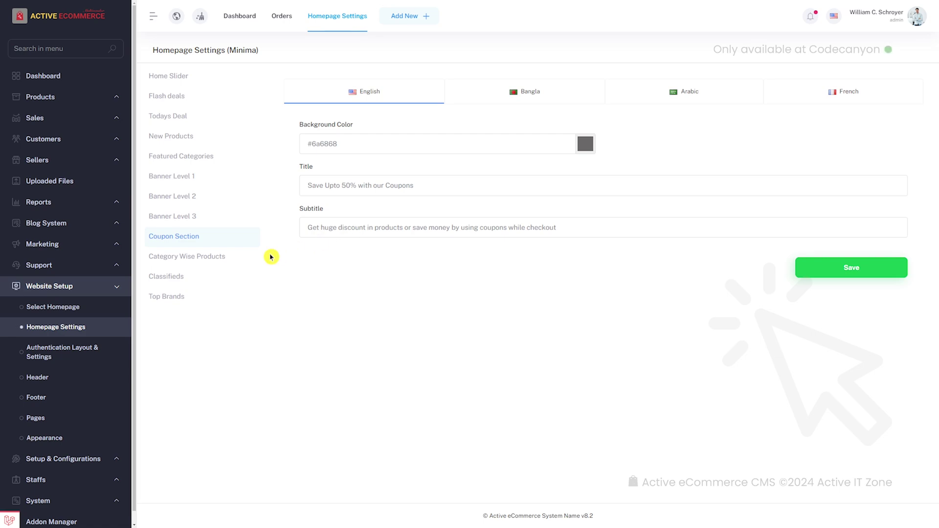
{"action": "left_click", "coordinate": [224, 262]}
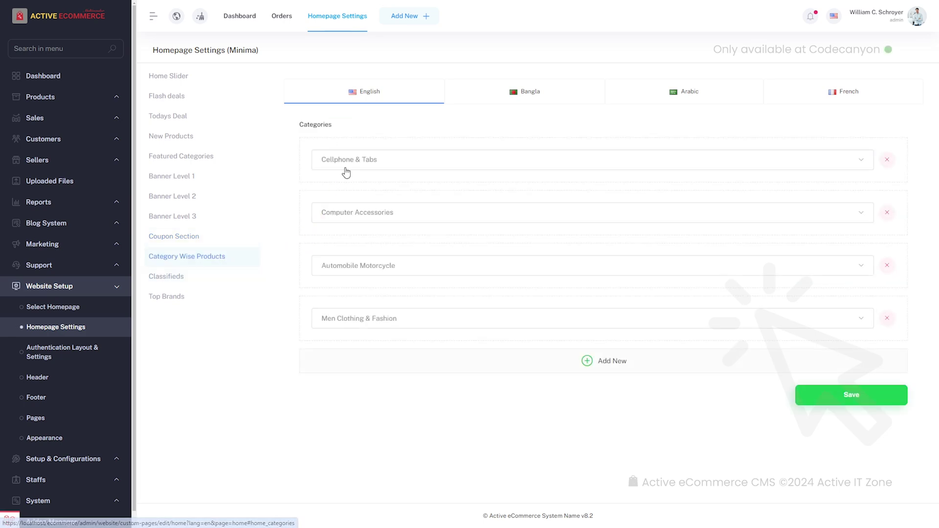
{"action": "left_click", "coordinate": [193, 279]}
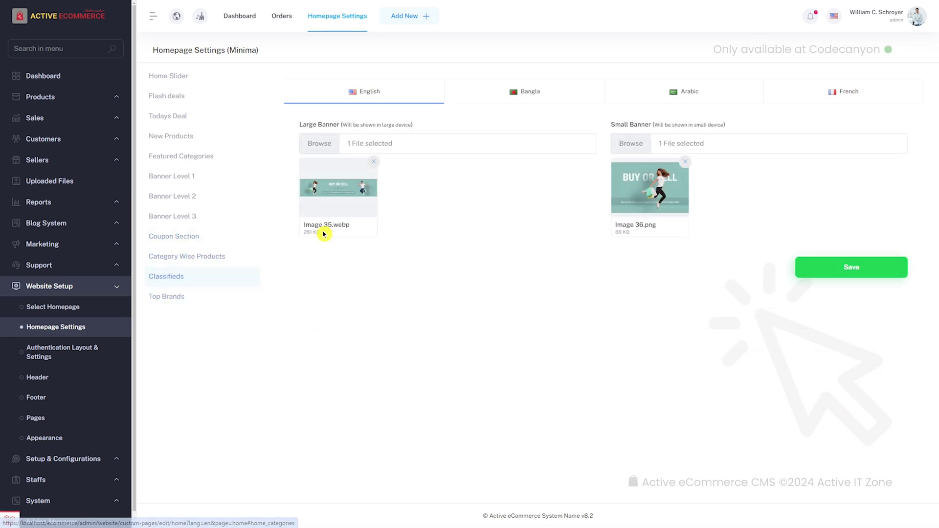
{"action": "left_click", "coordinate": [171, 299]}
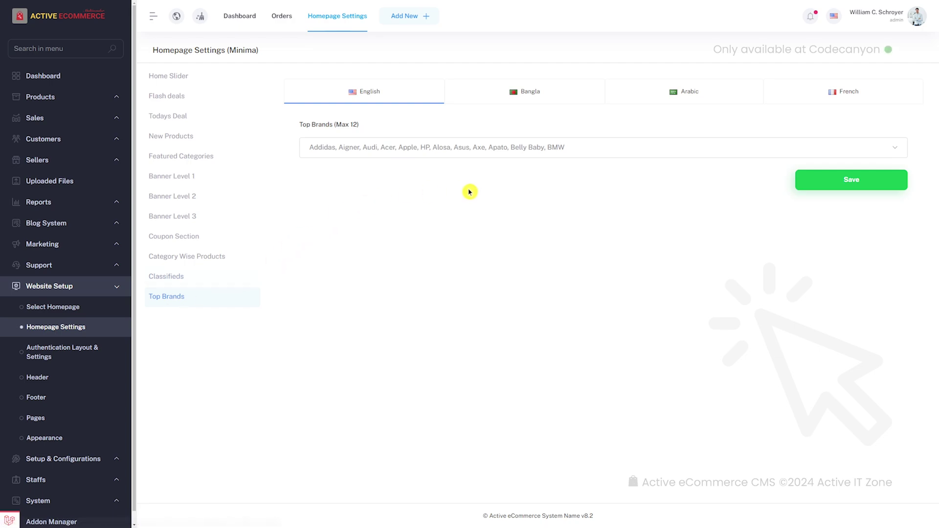
{"action": "left_click", "coordinate": [825, 185]}
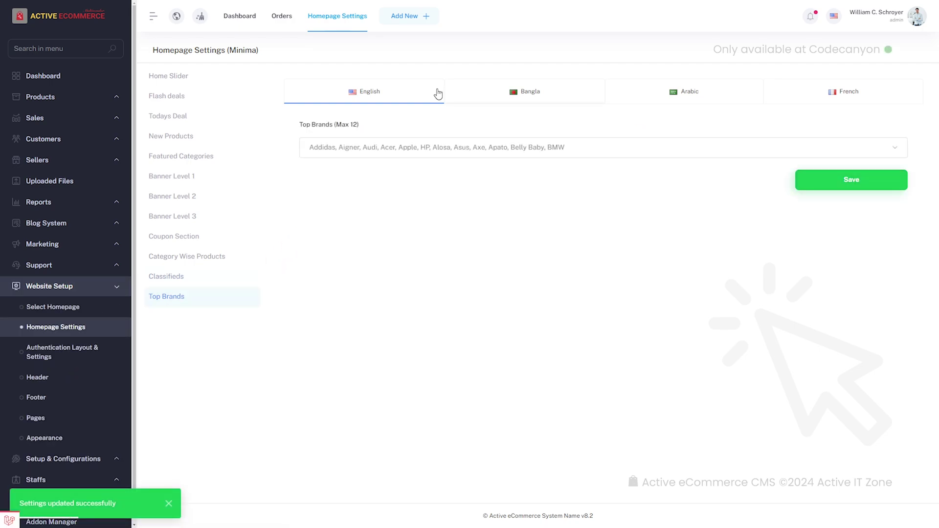
Open the storefront and examine the Minima homepage from the slider deal cards down to Top Sellers and Top Brands
{"action": "left_click", "coordinate": [180, 18]}
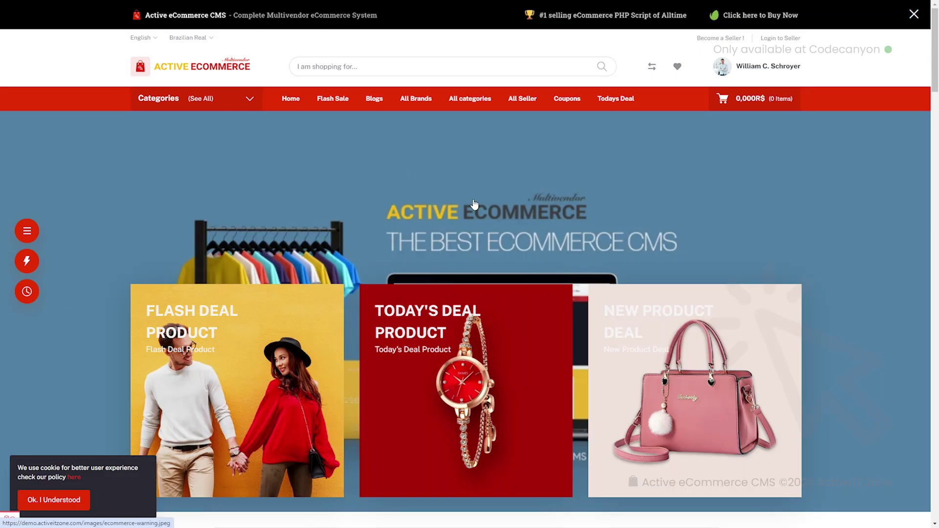
{"action": "scroll", "coordinate": [399, 272], "scroll_direction": "down", "scroll_amount": 10}
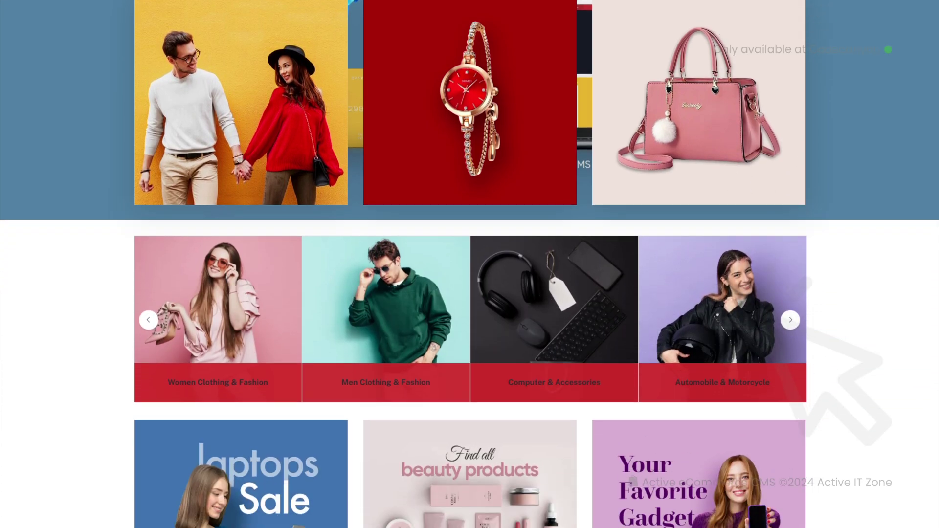
{"action": "scroll", "coordinate": [469, 264], "scroll_direction": "down", "scroll_amount": 20}
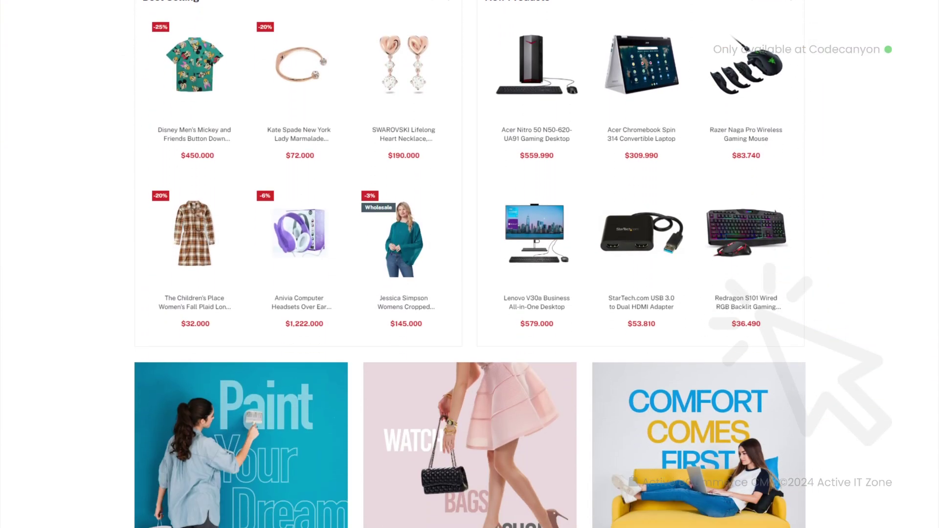
{"action": "scroll", "coordinate": [470, 264], "scroll_direction": "down", "scroll_amount": 20}
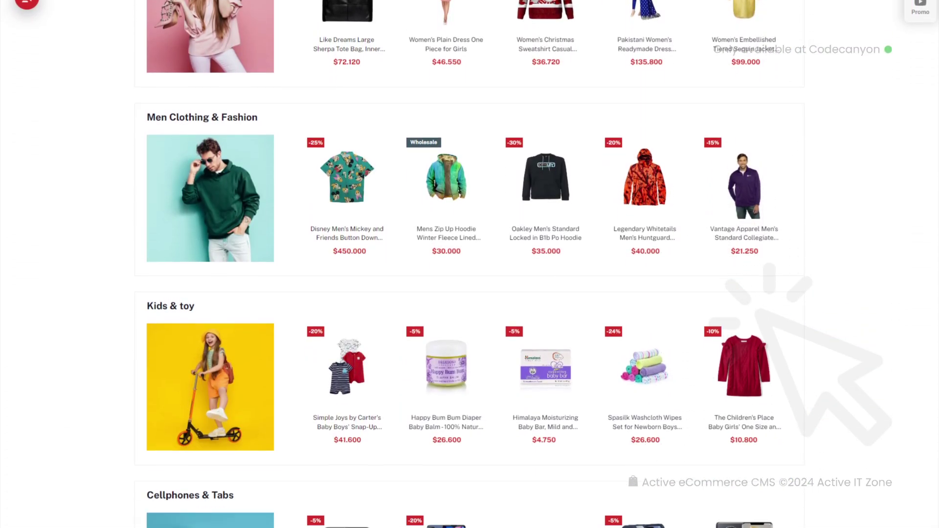
{"action": "scroll", "coordinate": [470, 264], "scroll_direction": "down", "scroll_amount": 20}
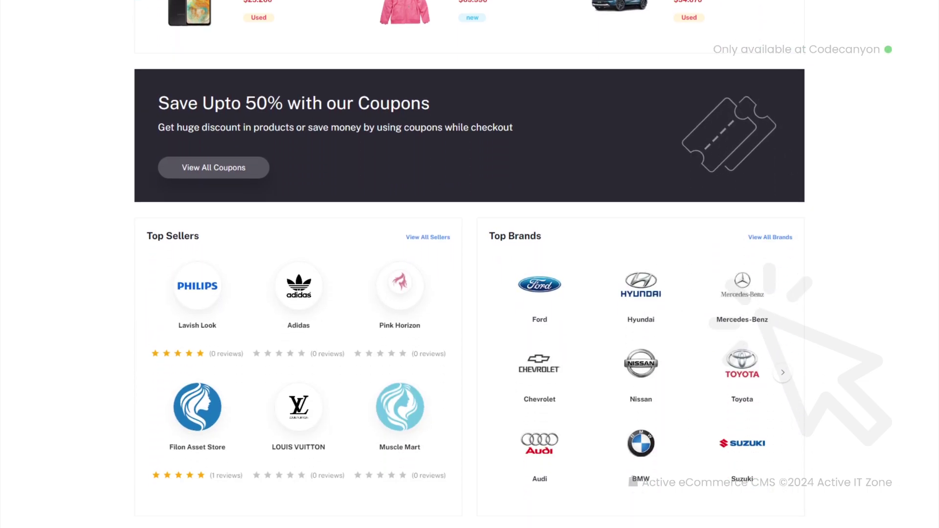